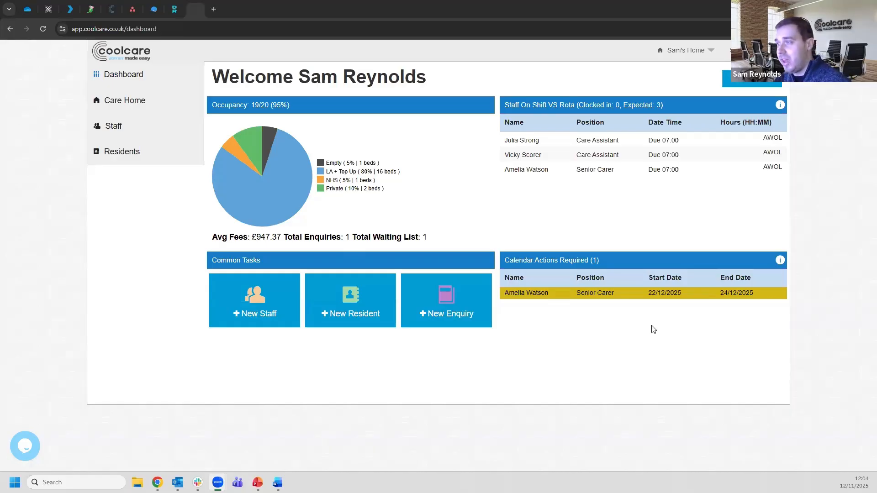
# Find the pending holiday request of 22–24 December 2025 in the staff calendar and check it in month and two-week views.
pyautogui.moveTo(632, 299)
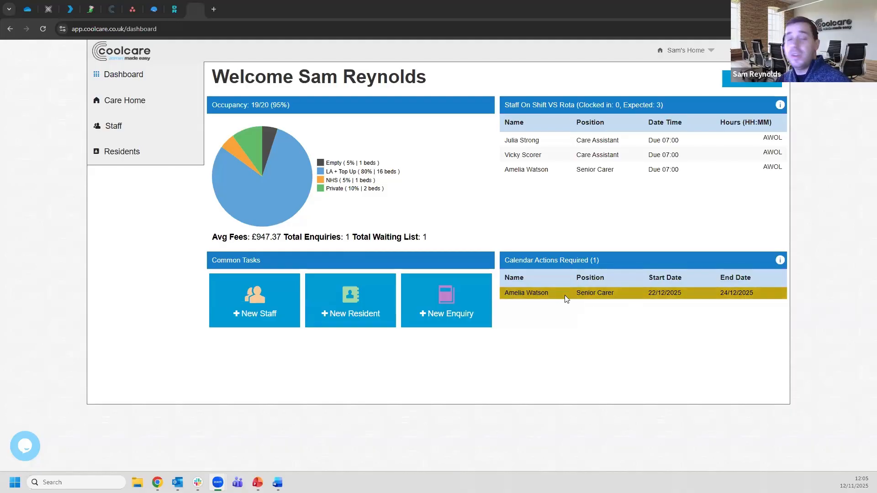
pyautogui.moveTo(566, 299)
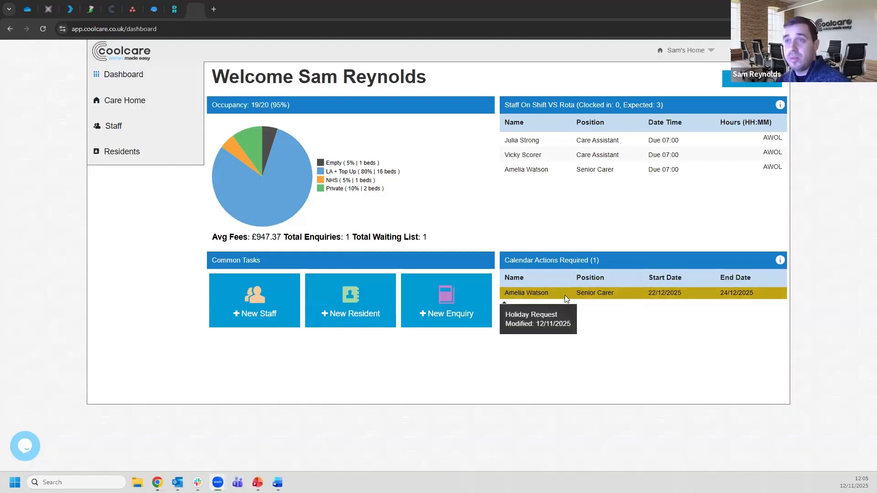
pyautogui.click(567, 299)
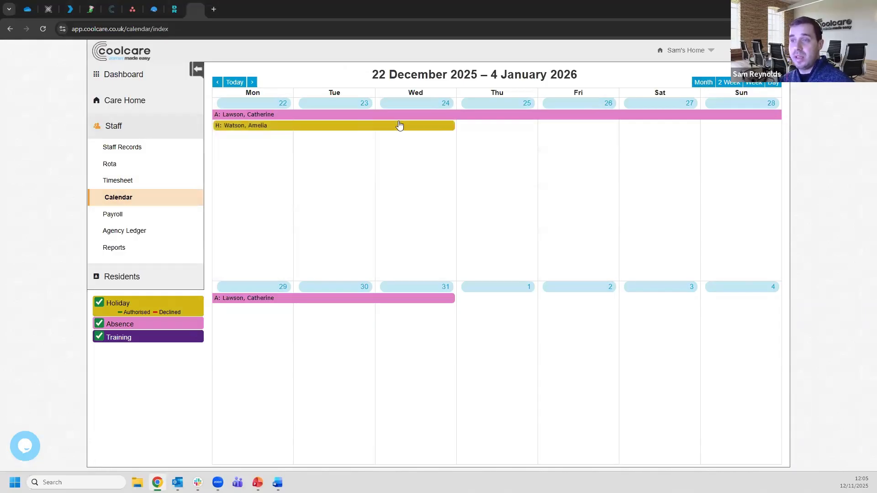
pyautogui.click(703, 82)
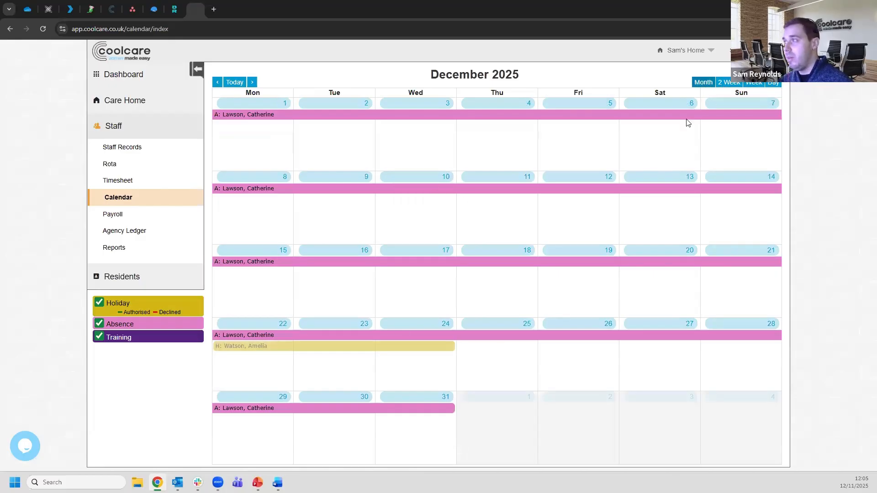
pyautogui.click(729, 82)
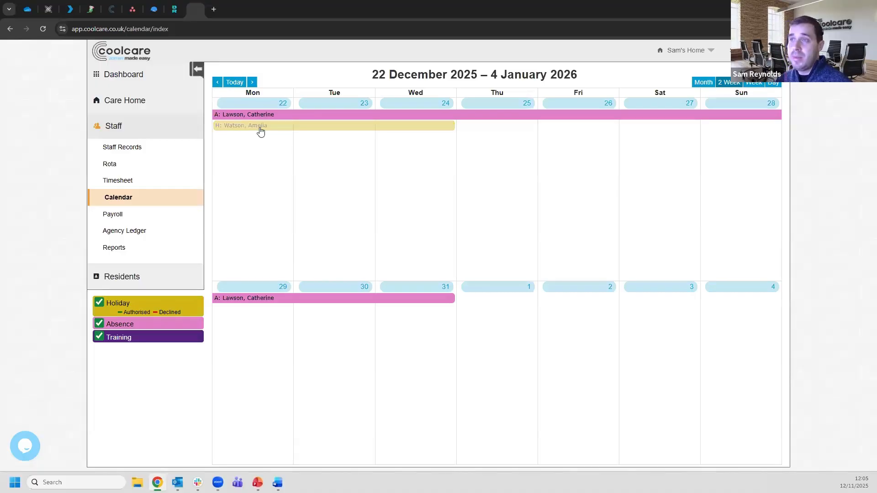
# Open the 22–24 December holiday request and set the hours to 11 for each of the three days.
pyautogui.click(331, 133)
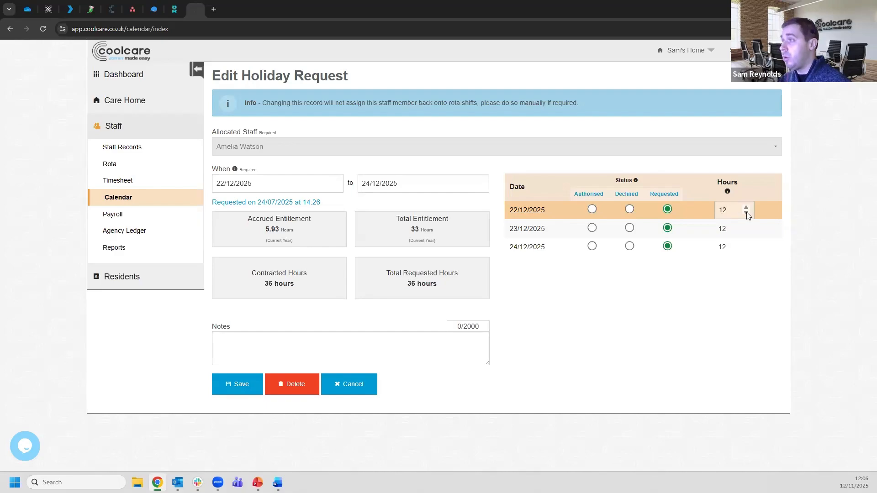
pyautogui.click(746, 212)
pyautogui.click(746, 231)
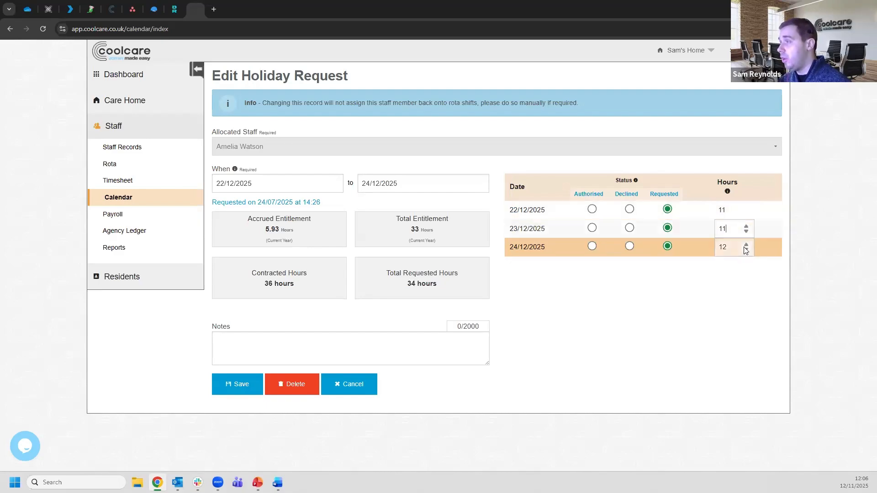
pyautogui.click(745, 250)
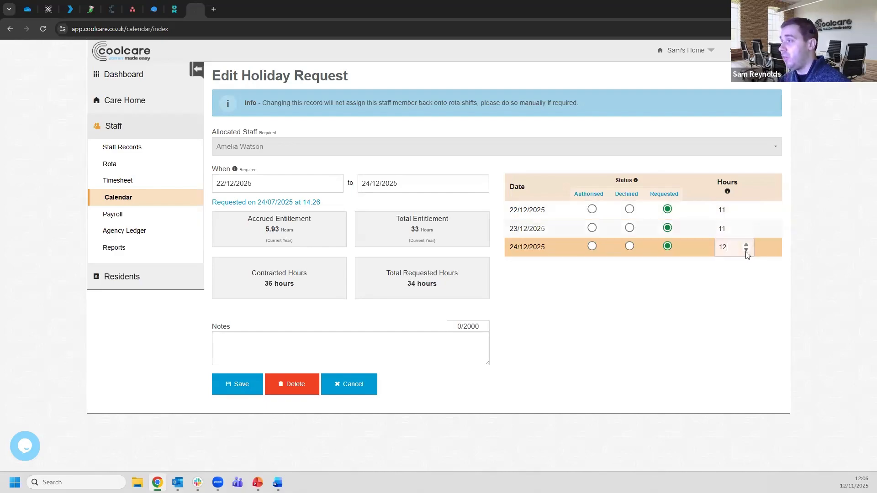
pyautogui.click(819, 240)
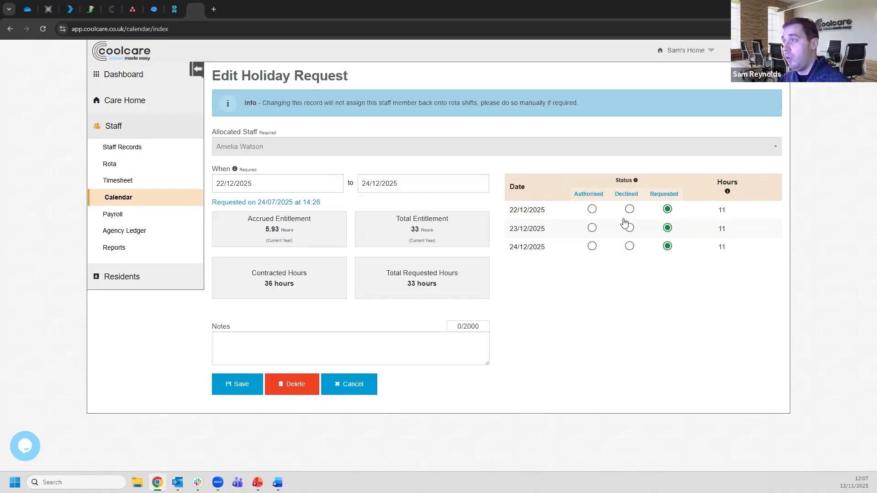
# Try the authorised and declined statuses on individual holiday days, returning all three to requested.
pyautogui.click(592, 210)
pyautogui.click(592, 228)
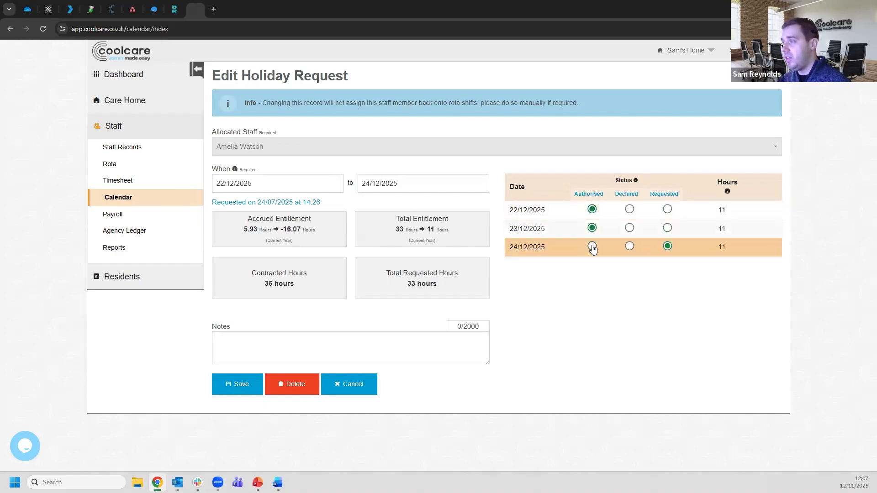
pyautogui.click(592, 246)
pyautogui.click(629, 246)
pyautogui.click(629, 228)
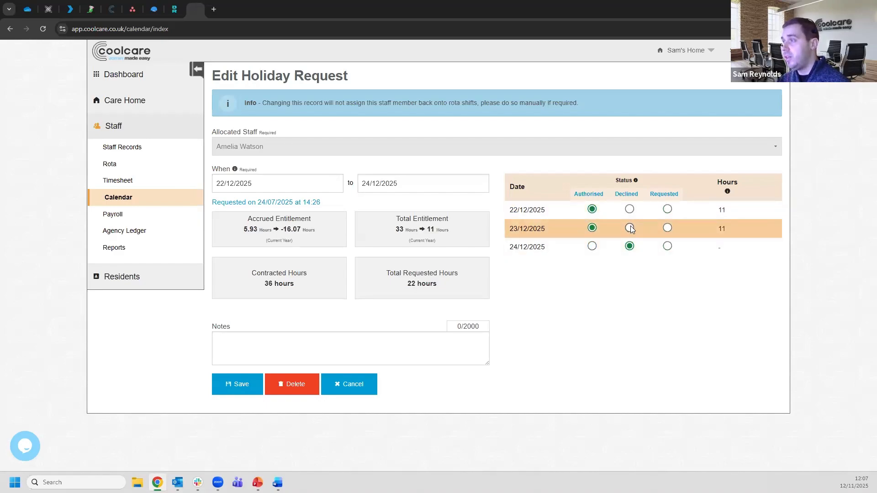
pyautogui.click(629, 210)
pyautogui.click(667, 209)
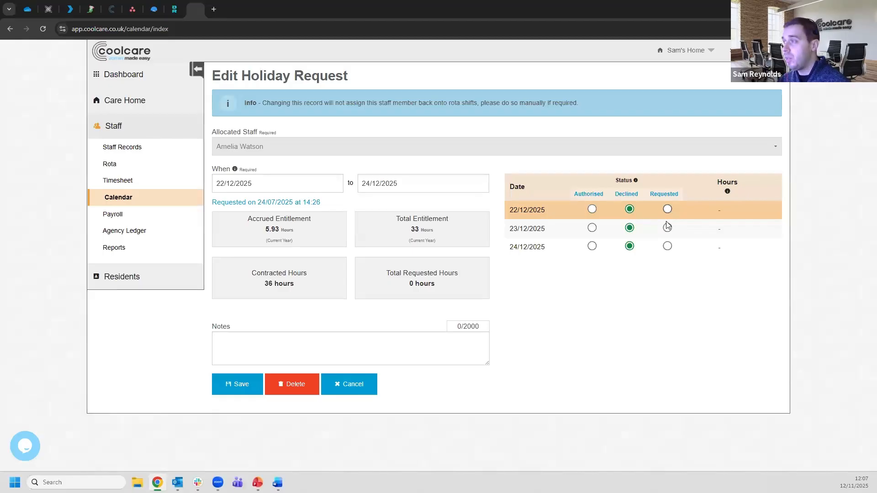
pyautogui.click(667, 247)
pyautogui.click(667, 228)
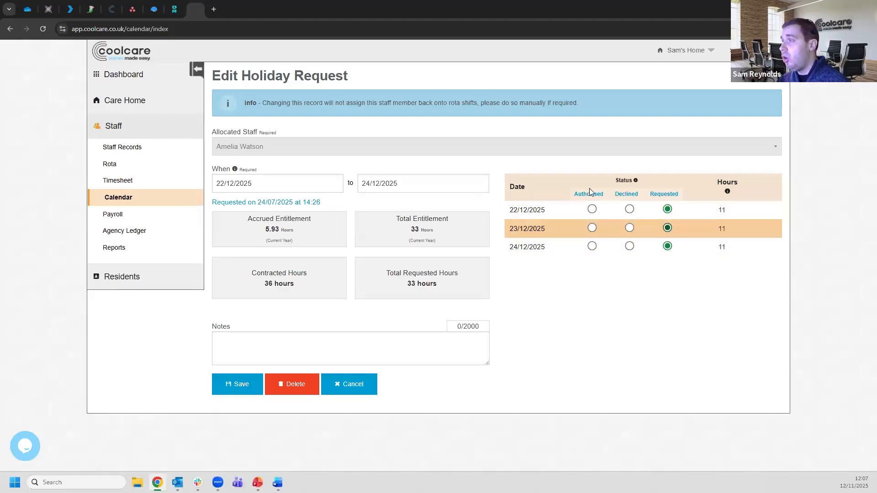
# Try the mark-all options for authorised and declined on the holiday request, resetting every day to requested.
pyautogui.click(586, 197)
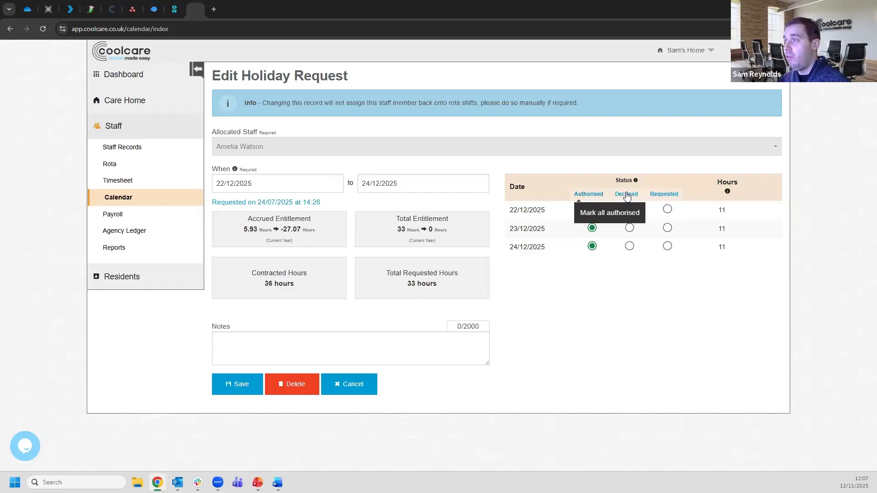
pyautogui.click(630, 196)
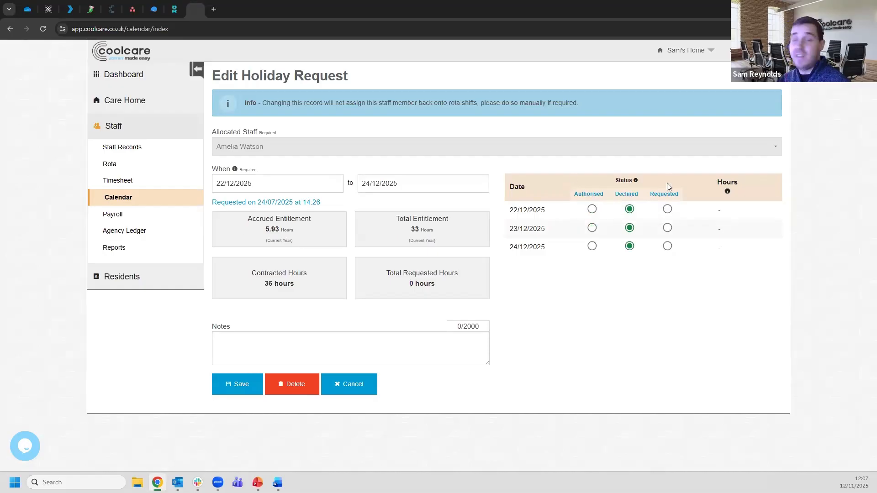
pyautogui.click(664, 196)
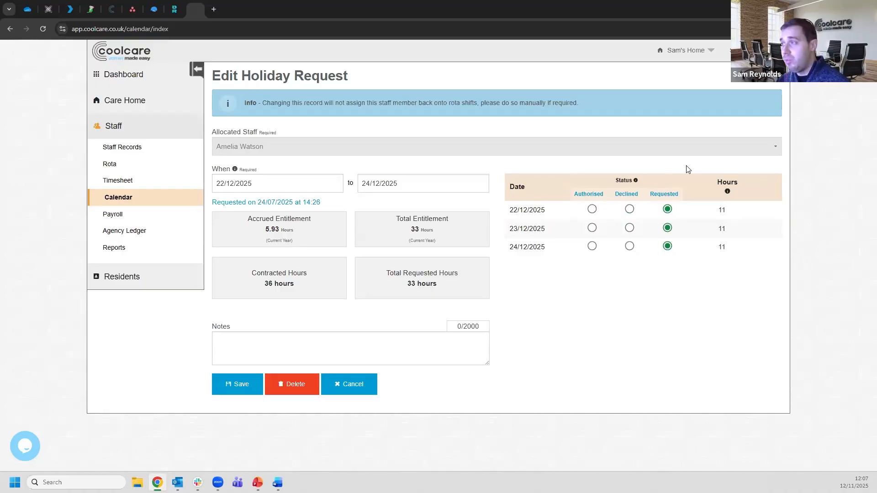
# Authorise all three holiday days, save the request and accept removing the staff member from the rota on those dates.
pyautogui.click(587, 196)
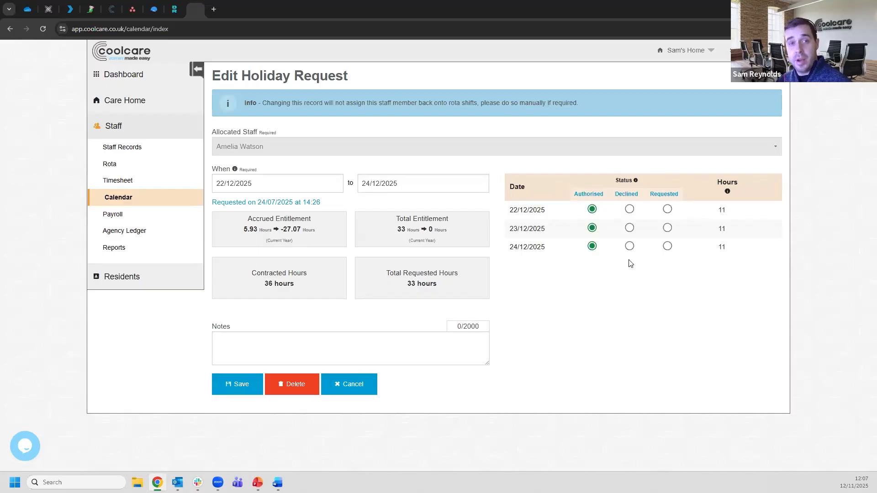
pyautogui.click(246, 386)
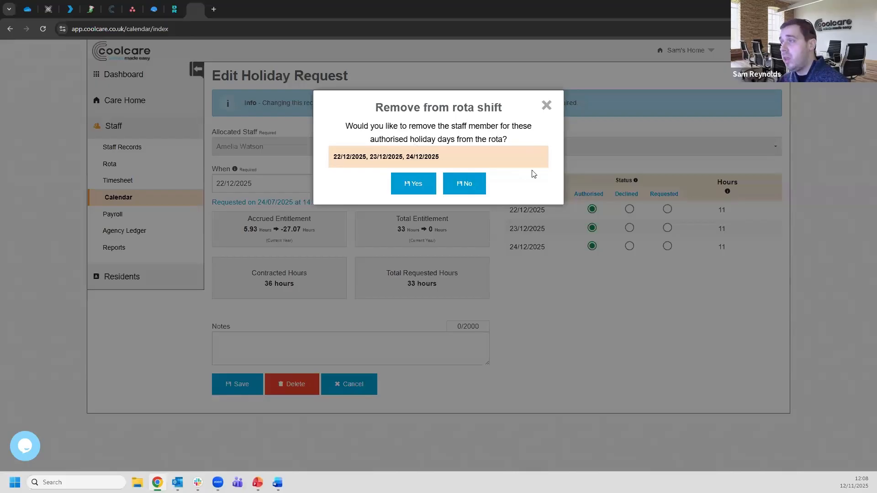
pyautogui.click(417, 187)
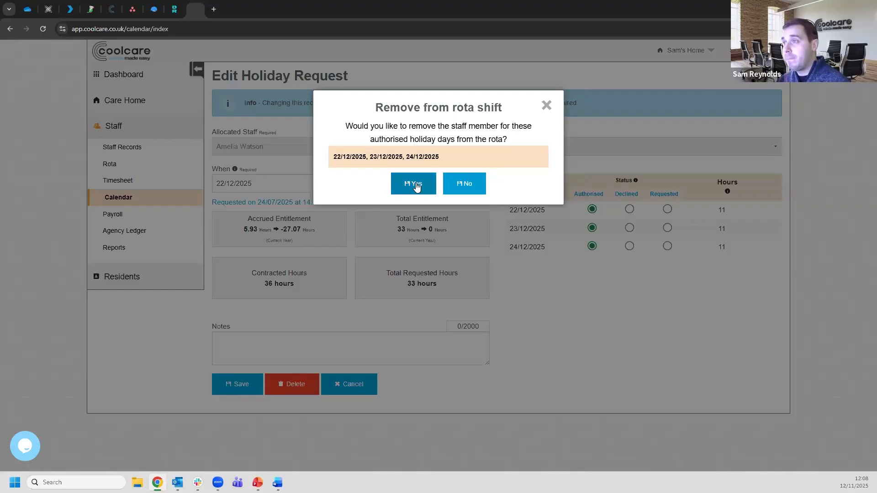
pyautogui.click(416, 187)
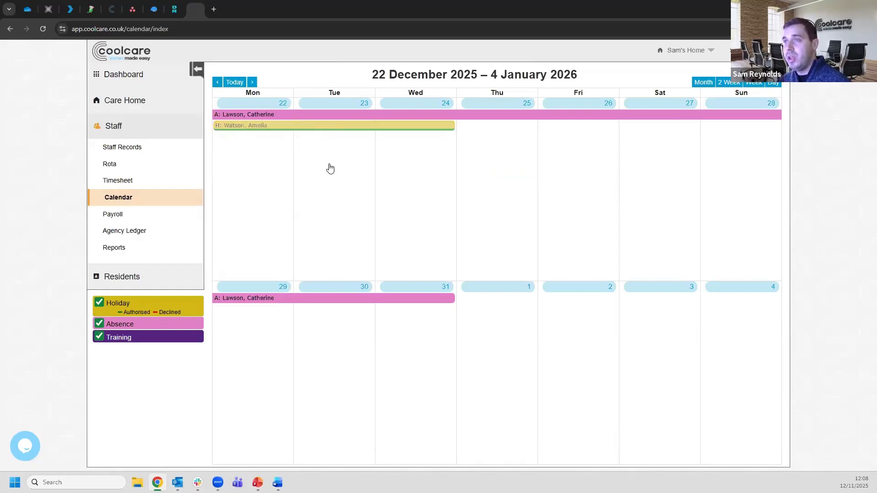
# Check the dashboard's required calendar actions and the authorised holiday in the December 2025 staff calendar.
pyautogui.click(128, 82)
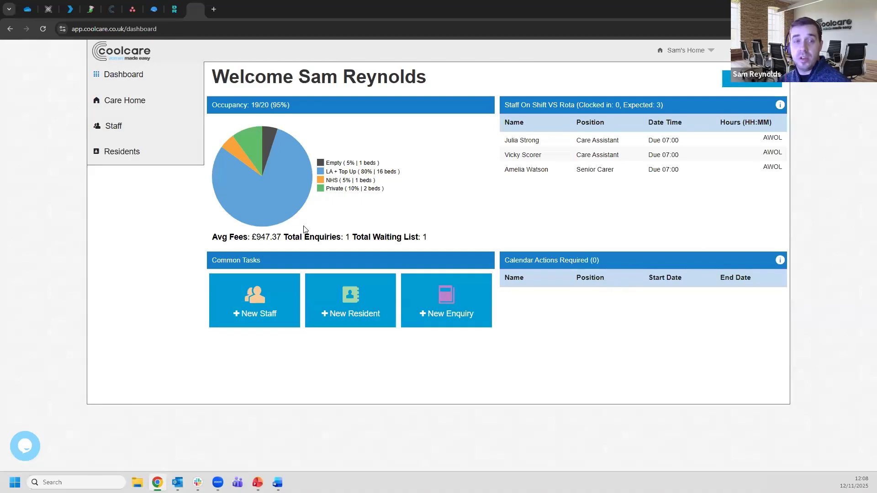
pyautogui.click(135, 127)
pyautogui.click(131, 199)
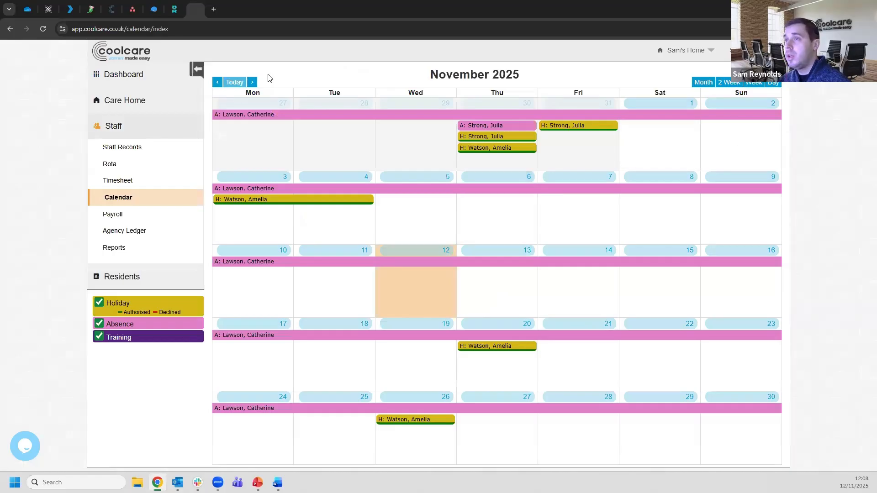
pyautogui.click(252, 82)
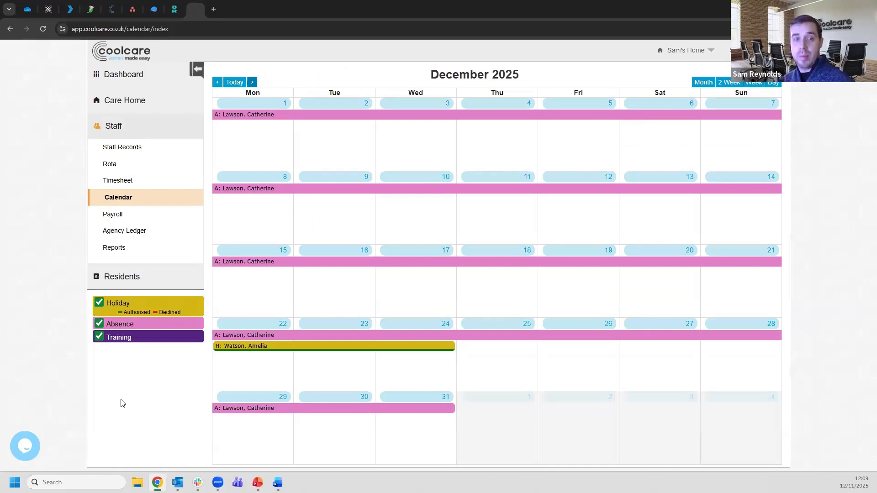
# Start a new absence record for 23/12/2025 from the calendar and allocate it to the absent staff member.
pyautogui.click(321, 369)
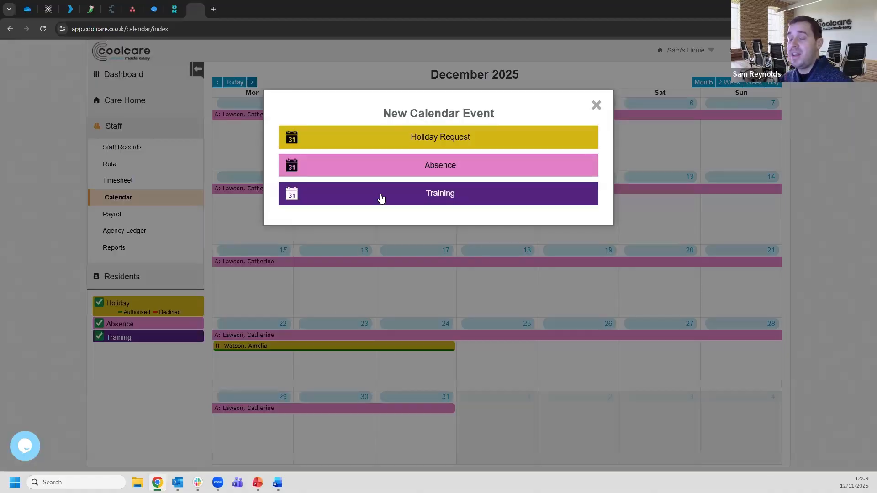
pyautogui.click(441, 168)
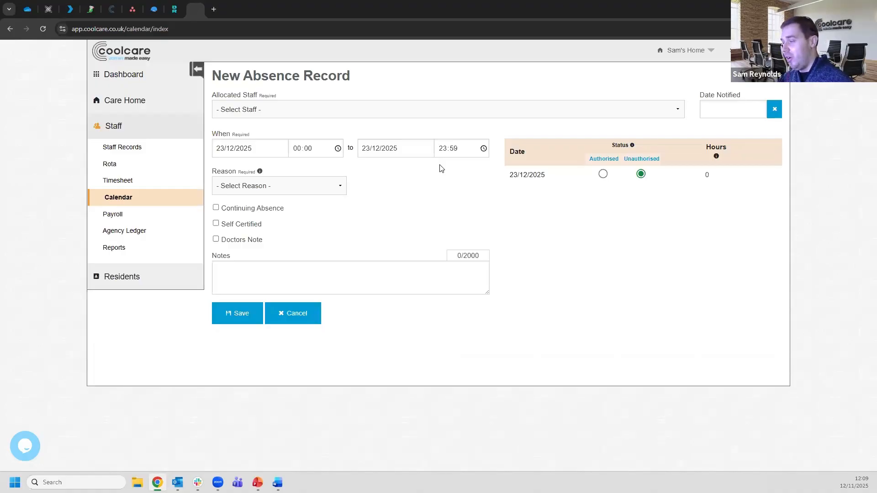
pyautogui.click(375, 115)
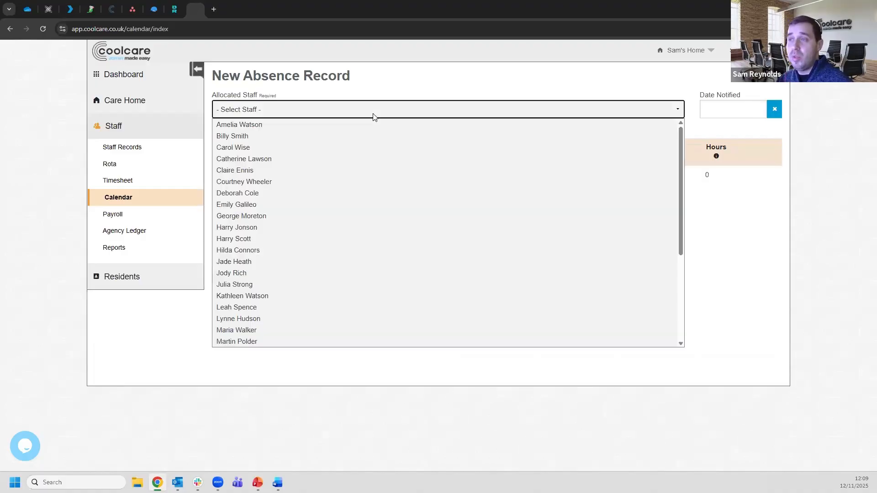
pyautogui.click(318, 182)
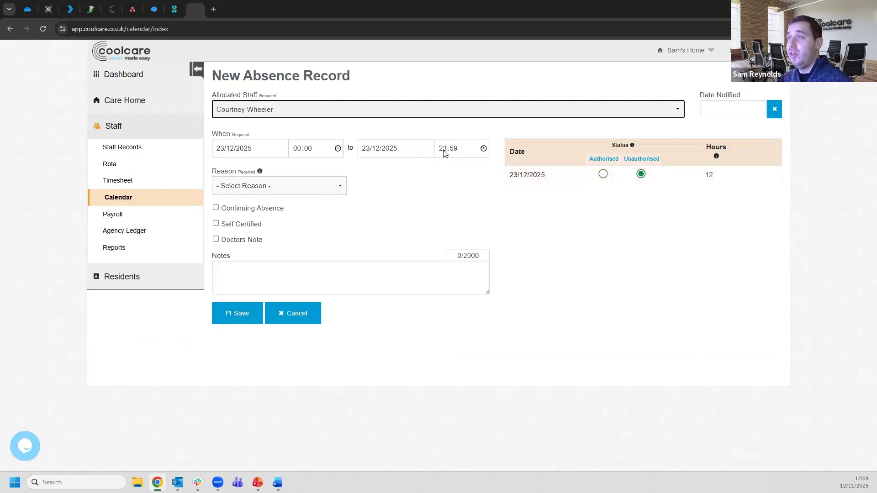
pyautogui.click(386, 152)
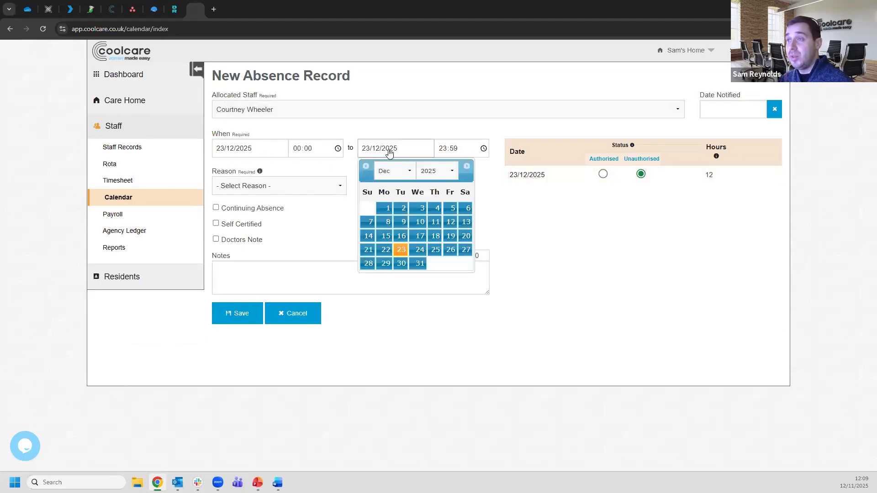
pyautogui.click(307, 169)
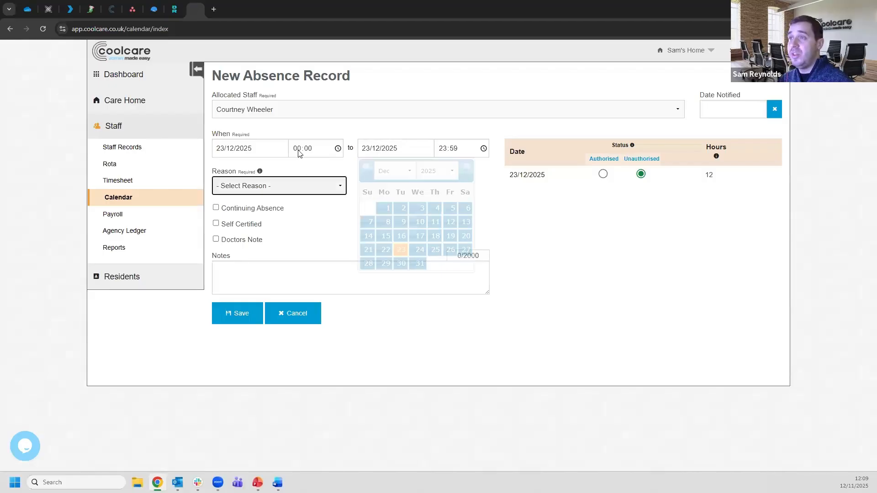
pyautogui.click(450, 149)
pyautogui.click(454, 149)
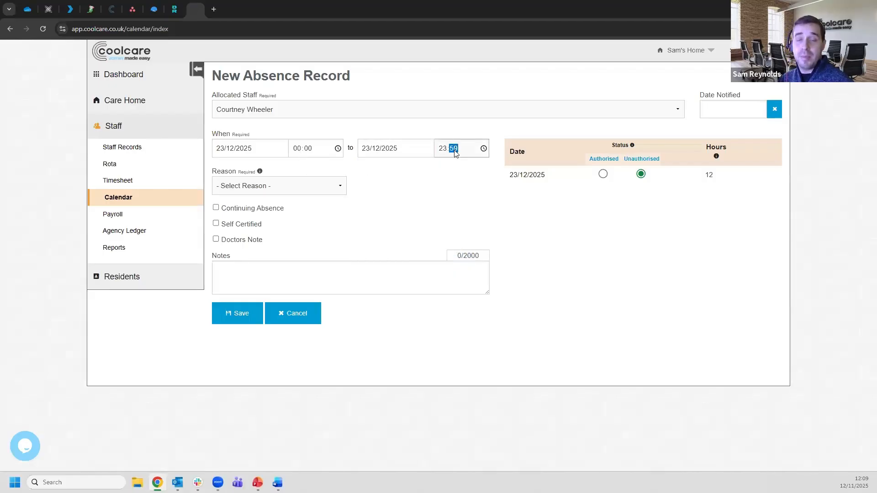
pyautogui.click(572, 240)
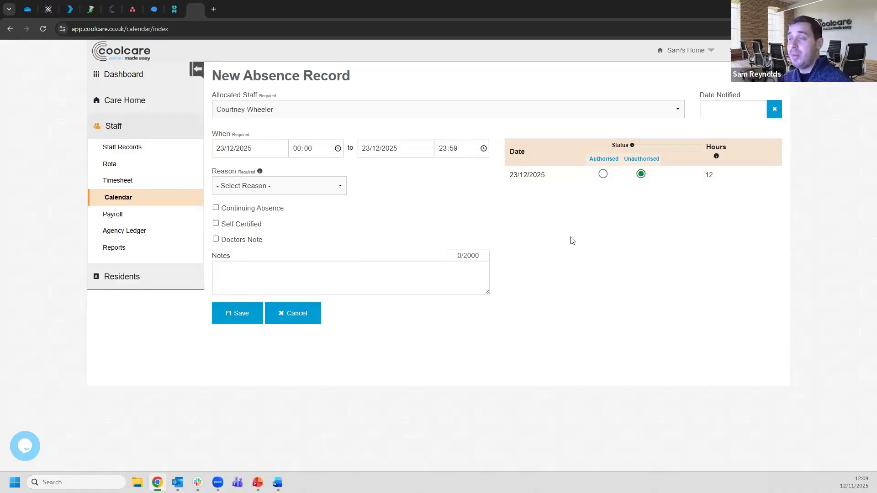
# Set the absence reason to Hospital Appointment and mark 23/12/2025 as authorised.
pyautogui.click(305, 191)
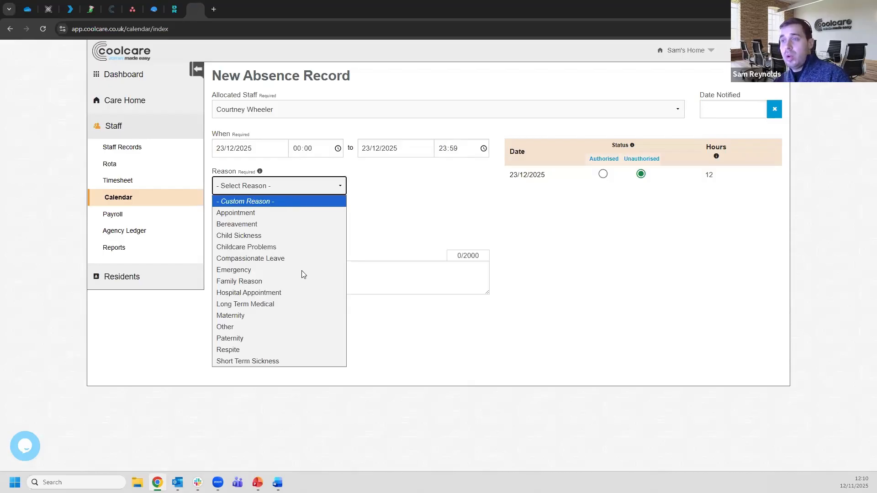
pyautogui.click(291, 296)
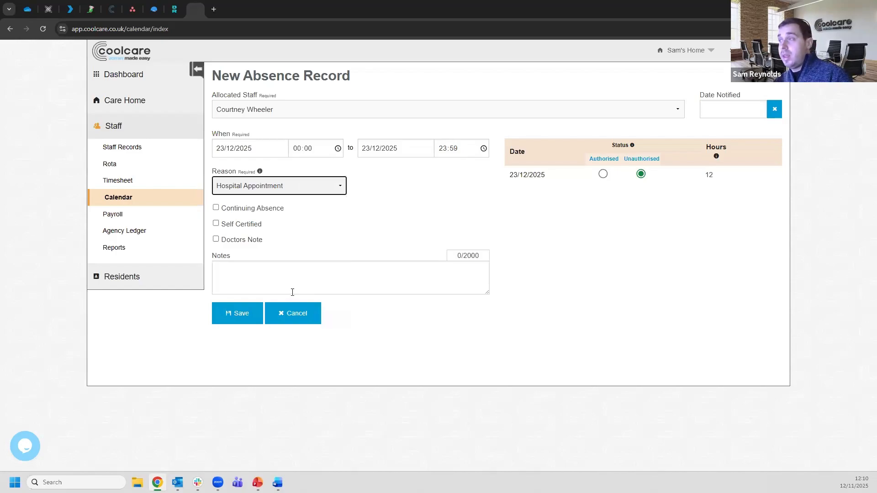
pyautogui.click(641, 175)
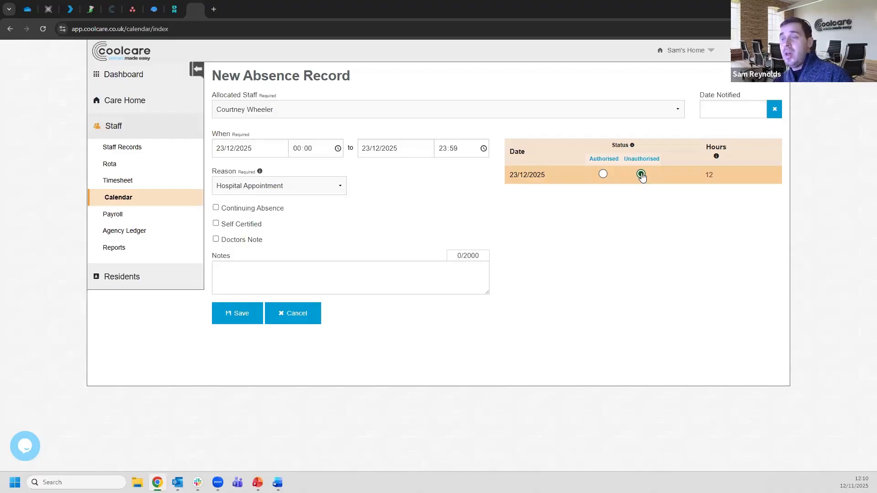
pyautogui.click(603, 174)
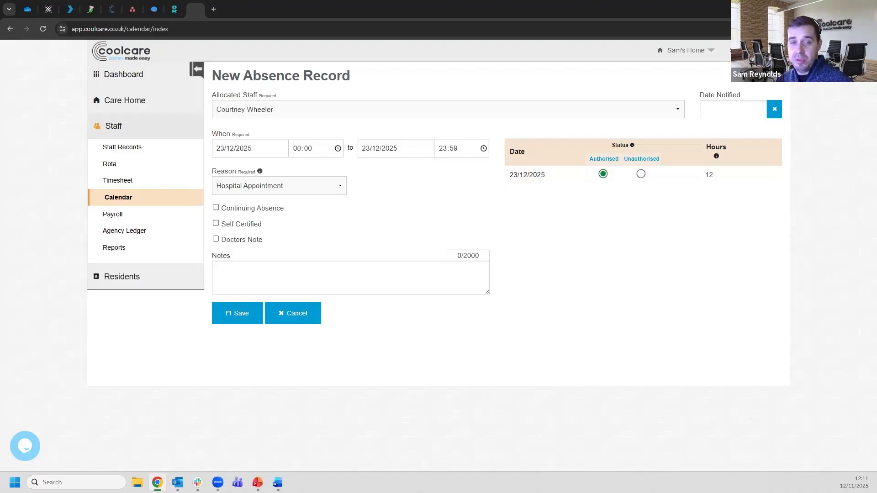
# Try the Continuing Absence, Self Certified and Doctors Note options on the absence record, clearing each one again.
pyautogui.click(235, 212)
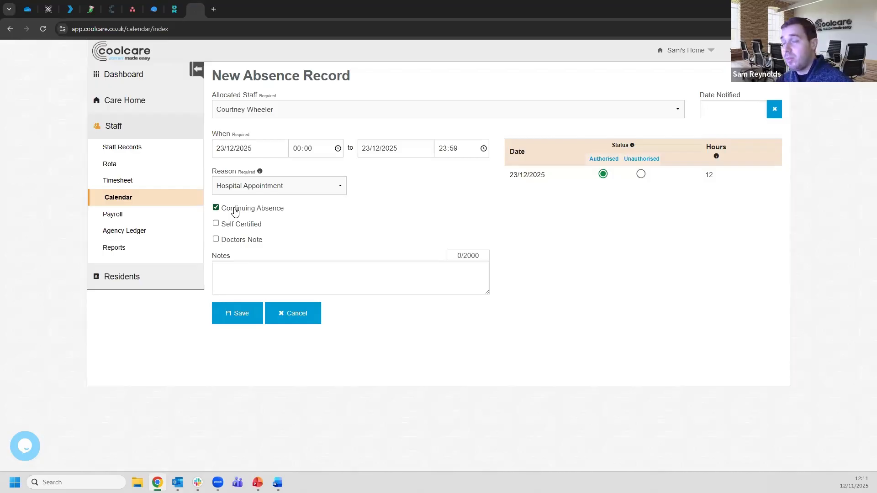
pyautogui.click(235, 212)
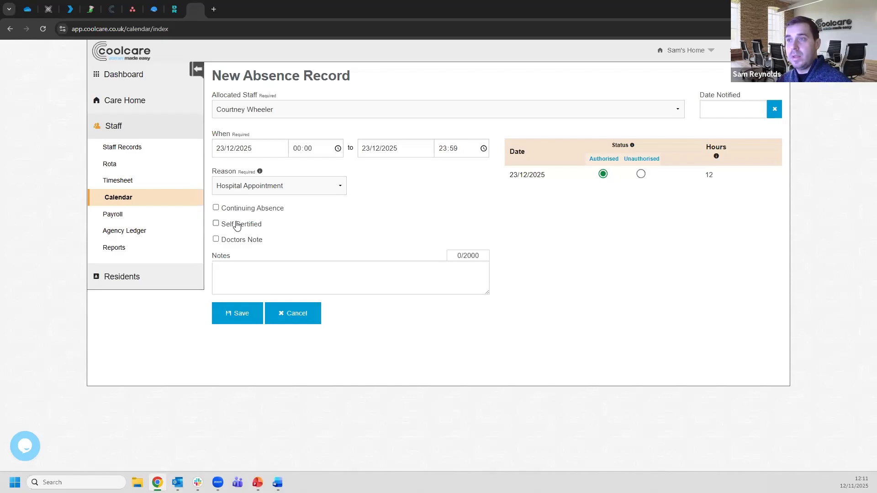
pyautogui.click(237, 226)
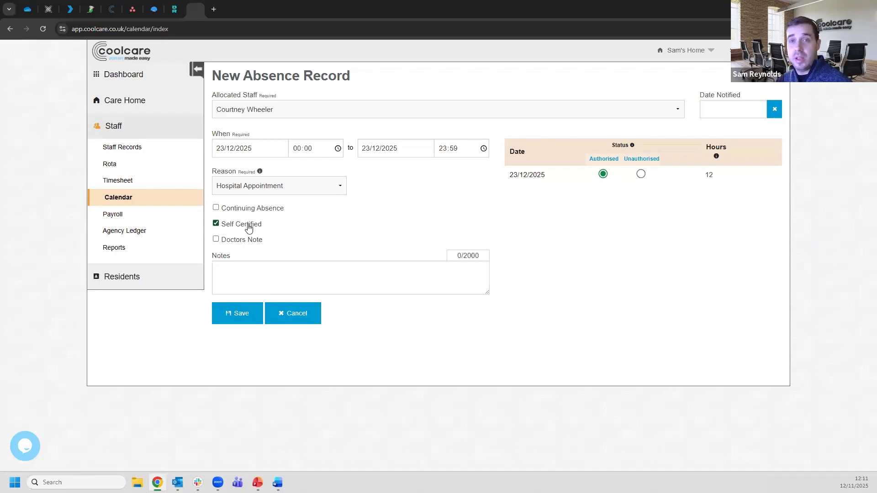
pyautogui.click(249, 228)
pyautogui.click(238, 242)
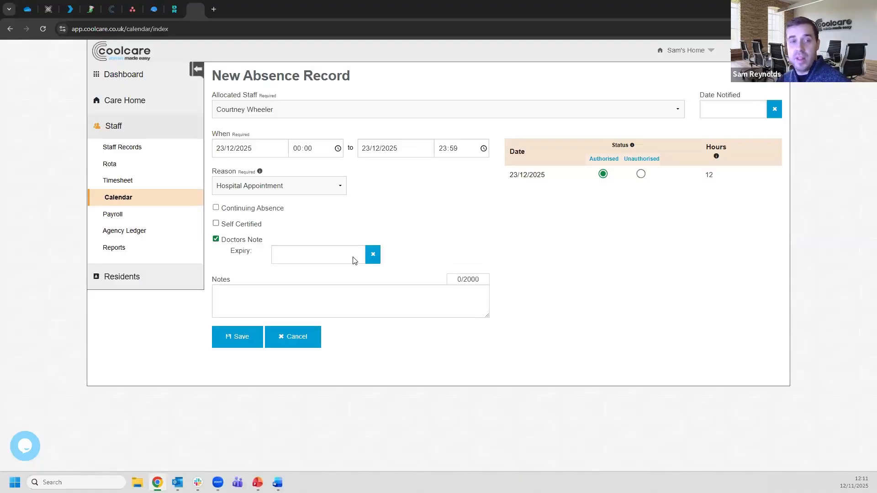
pyautogui.click(229, 240)
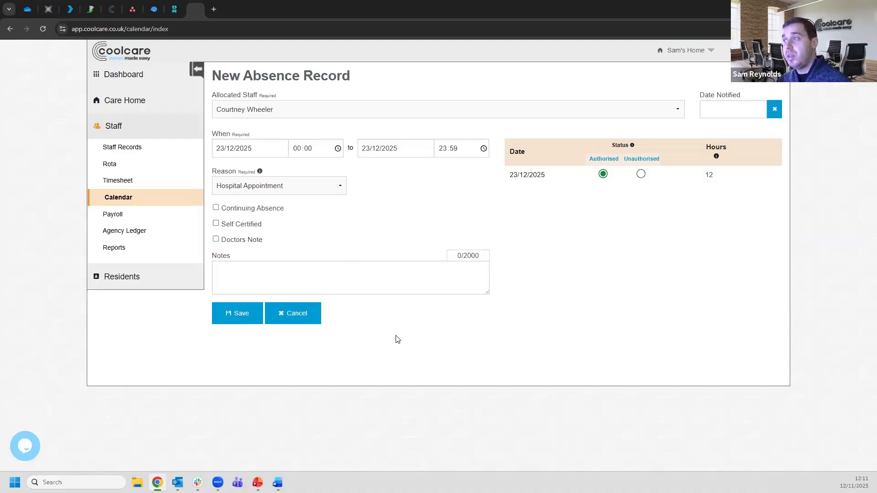
# Save the absence record and accept removing the staff member from the rota on 23/12/2025.
pyautogui.click(237, 315)
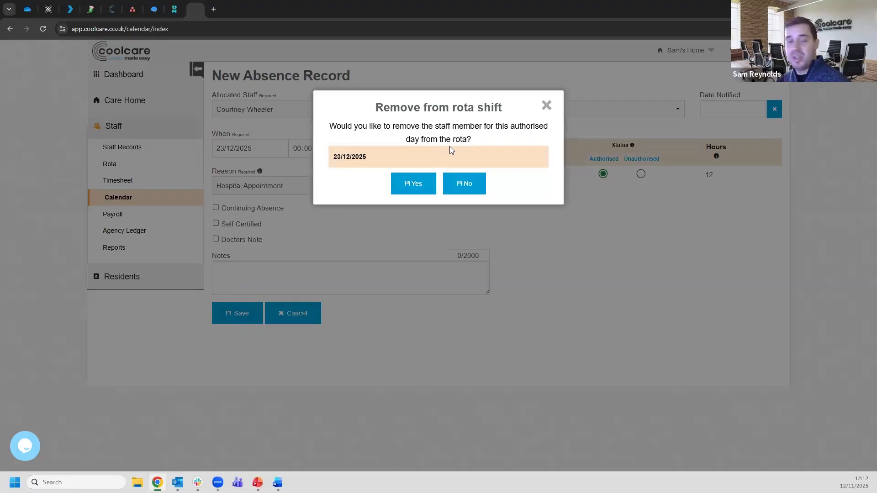
pyautogui.click(414, 184)
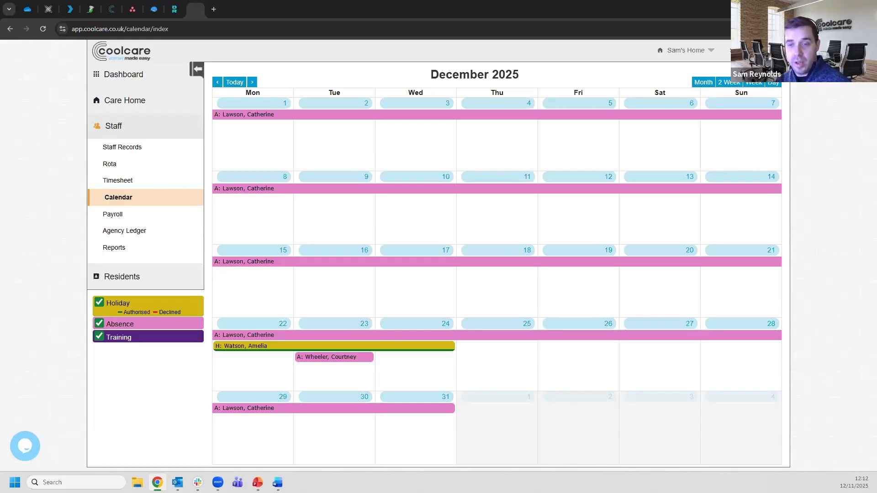
# Open the staff rota, expand only the Care Days positions and show the rota from 22/12/2025.
pyautogui.click(141, 168)
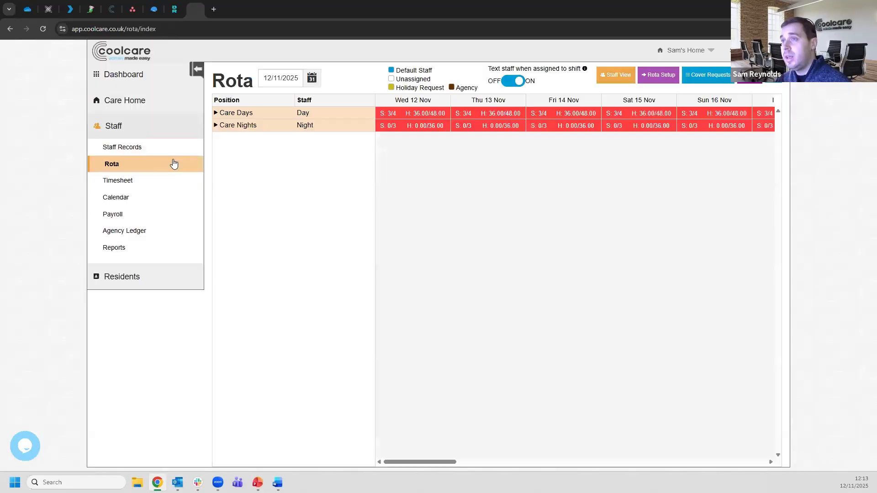
pyautogui.click(267, 125)
pyautogui.click(267, 115)
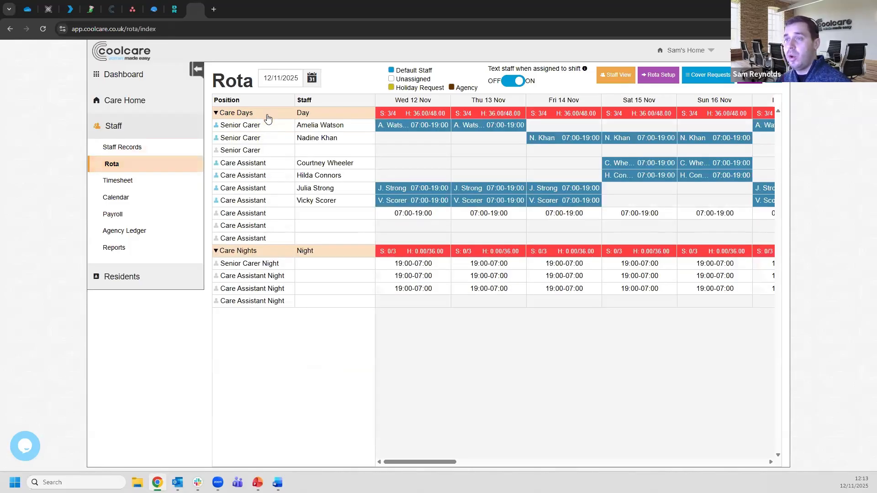
pyautogui.click(249, 252)
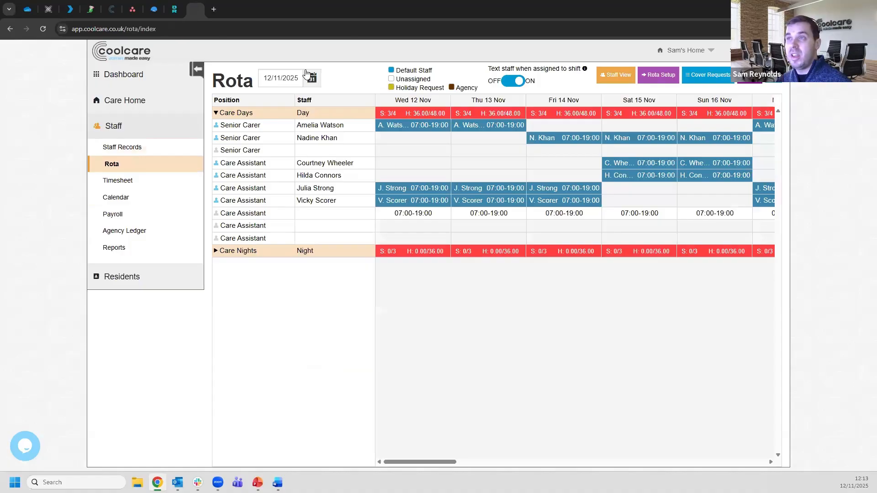
pyautogui.click(278, 79)
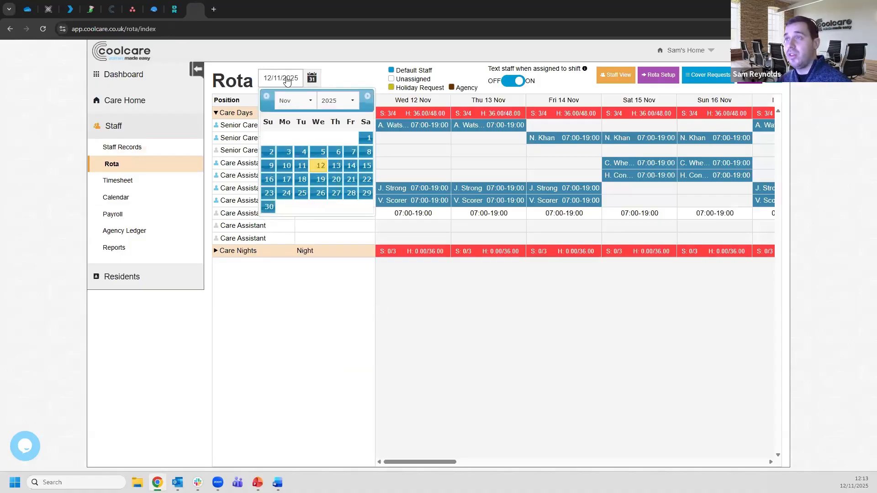
pyautogui.click(367, 96)
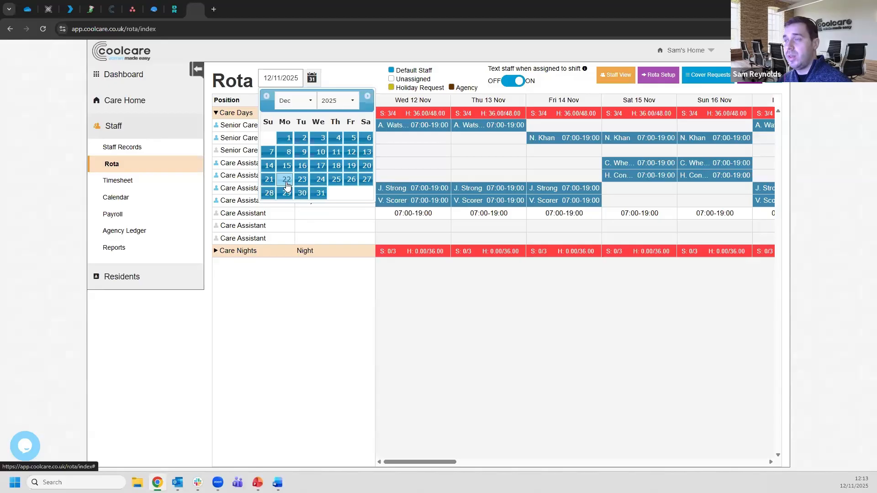
pyautogui.click(286, 181)
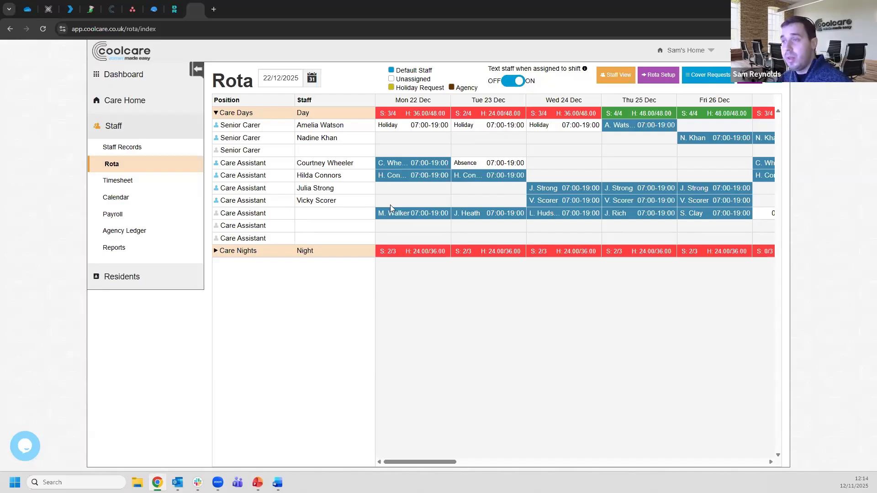
# Examine the Care Nights shifts on the rota from 22 December, comparing them with the Care Days cover.
pyautogui.click(285, 256)
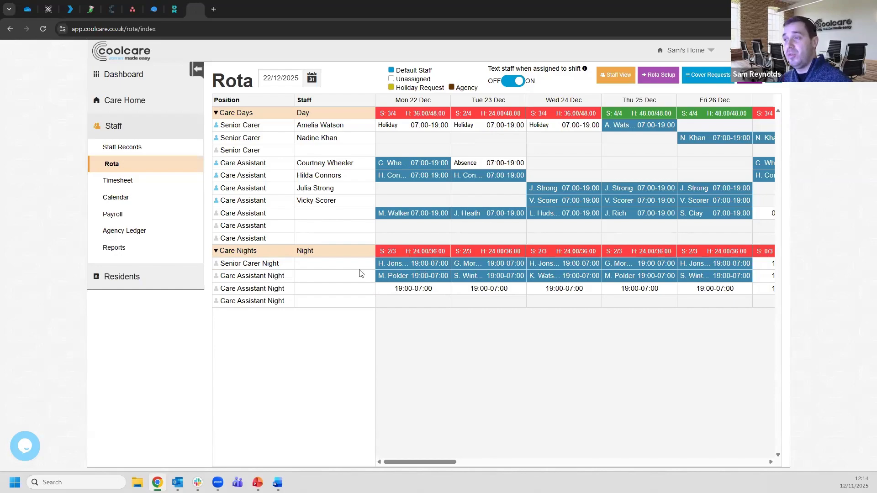
pyautogui.click(338, 252)
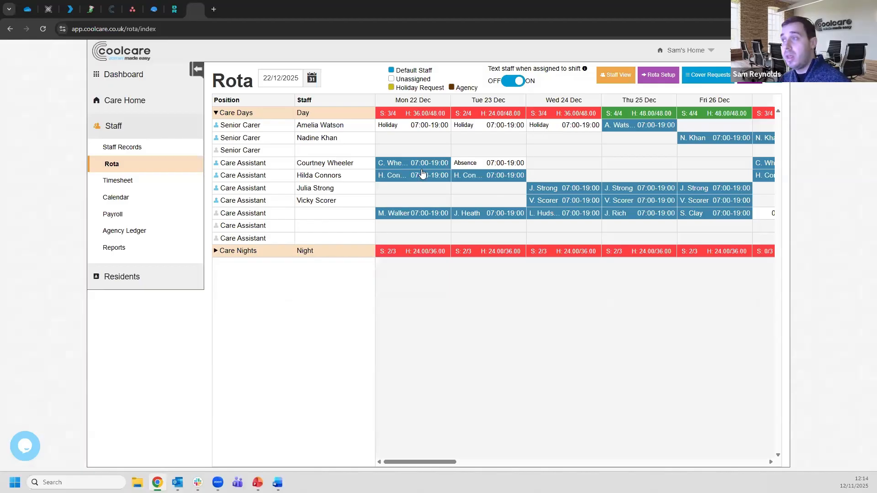
pyautogui.click(297, 254)
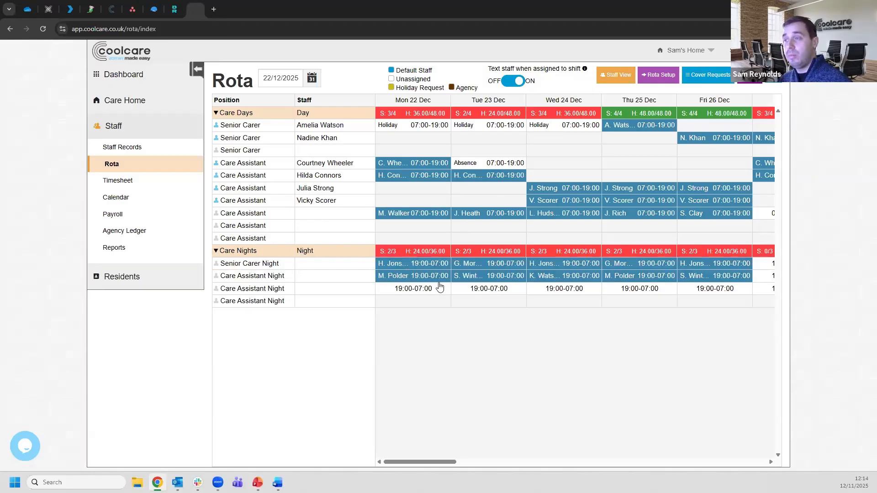
pyautogui.click(324, 254)
pyautogui.click(325, 254)
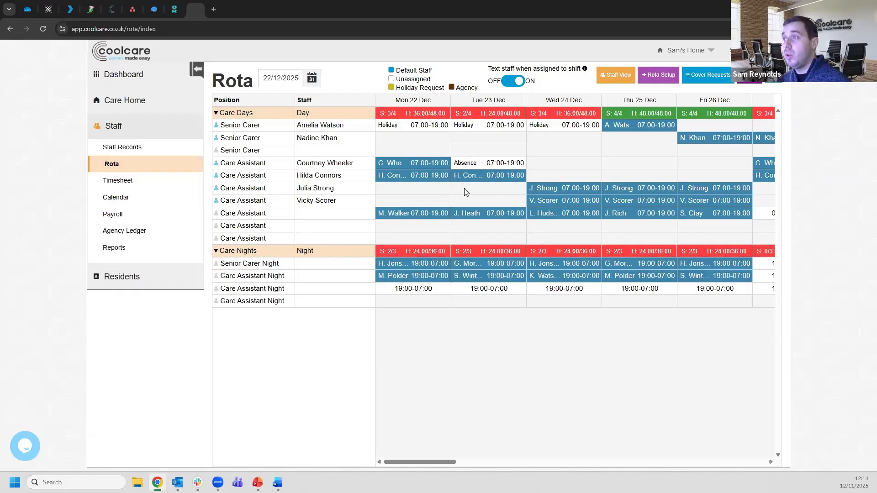
# Review the staff list for the absent care assistant's 23/12/2025 day shift, checking the other events, and close the shift details.
pyautogui.click(498, 166)
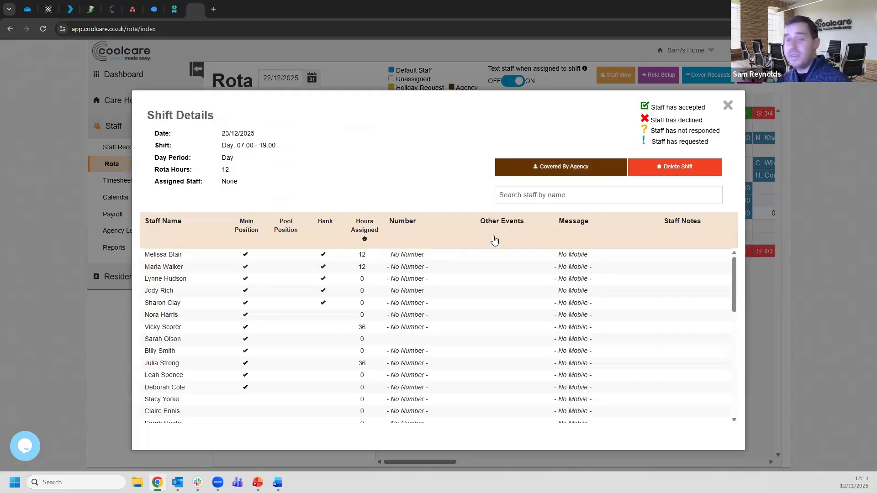
pyautogui.scroll(-1, 507, 275)
pyautogui.scroll(-2, 507, 275)
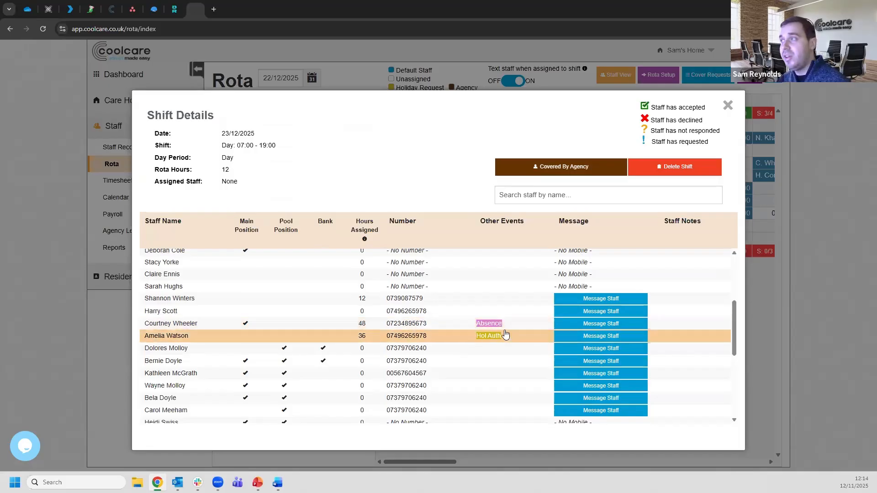
pyautogui.click(728, 105)
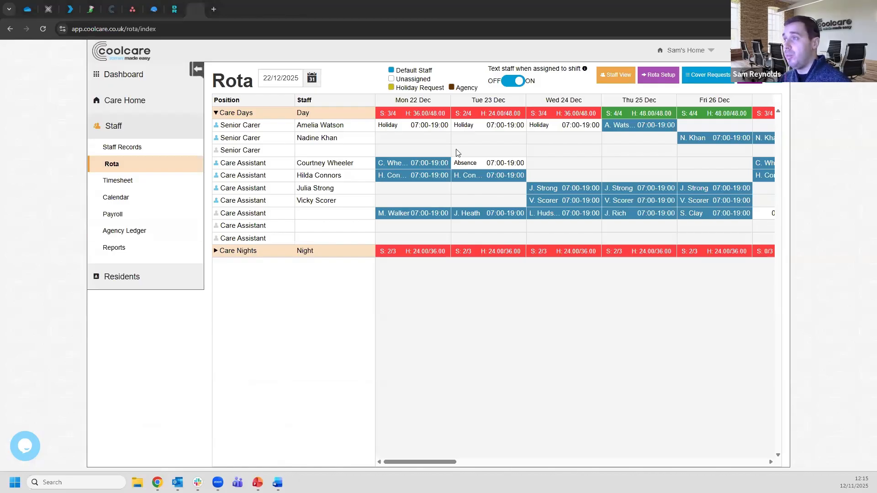
# Message the staff member listed just above the absentee and the one on authorised holiday to request cover for the 23/12/2025 07:00-19:00 shift.
pyautogui.click(486, 167)
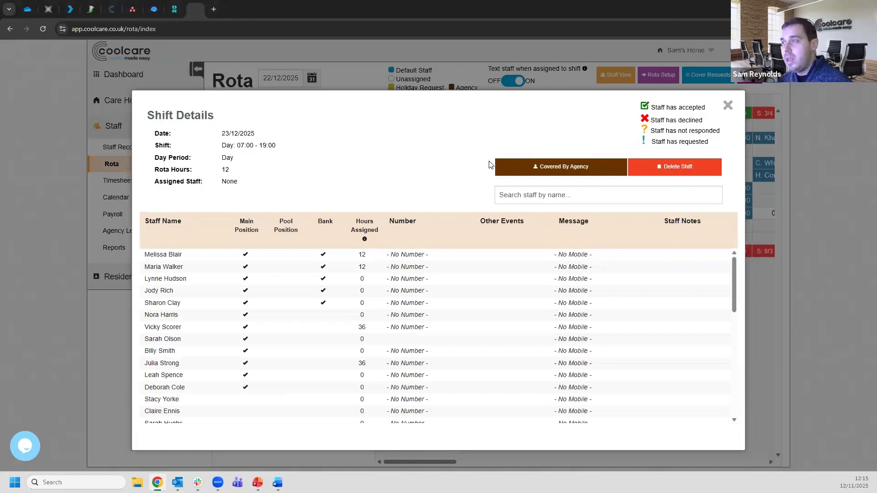
pyautogui.scroll(-1, 415, 283)
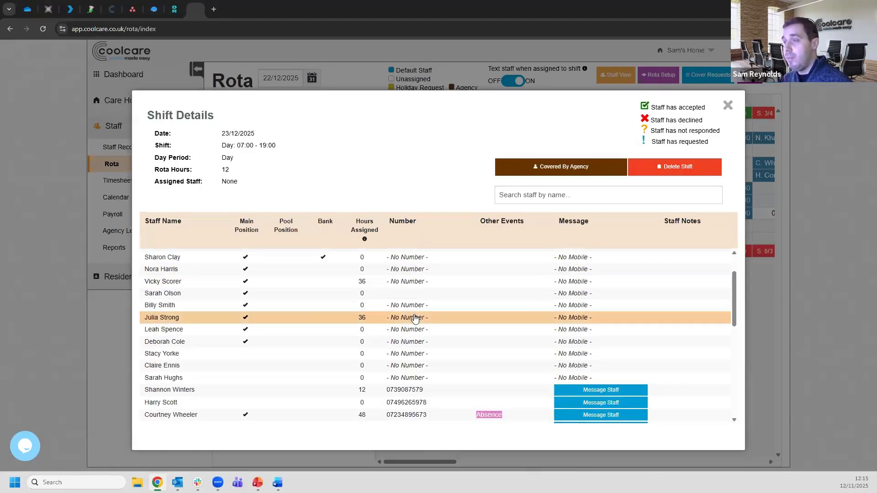
pyautogui.scroll(-1, 415, 319)
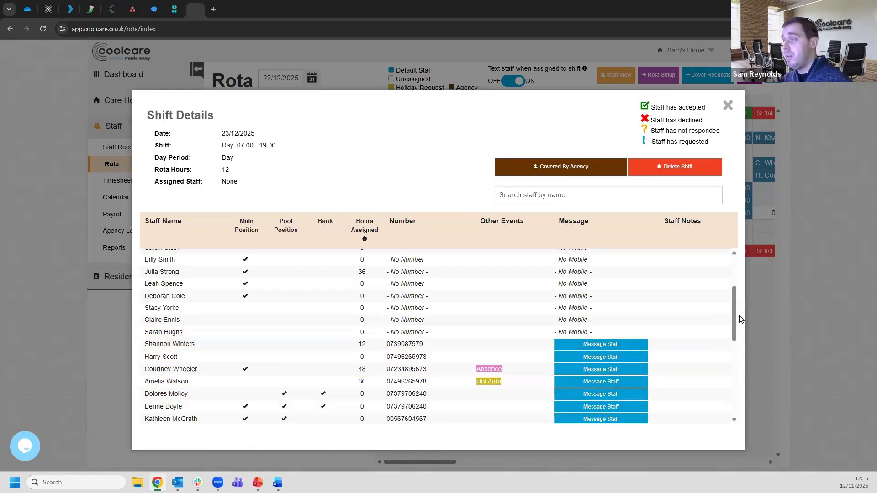
pyautogui.scroll(-1, 713, 319)
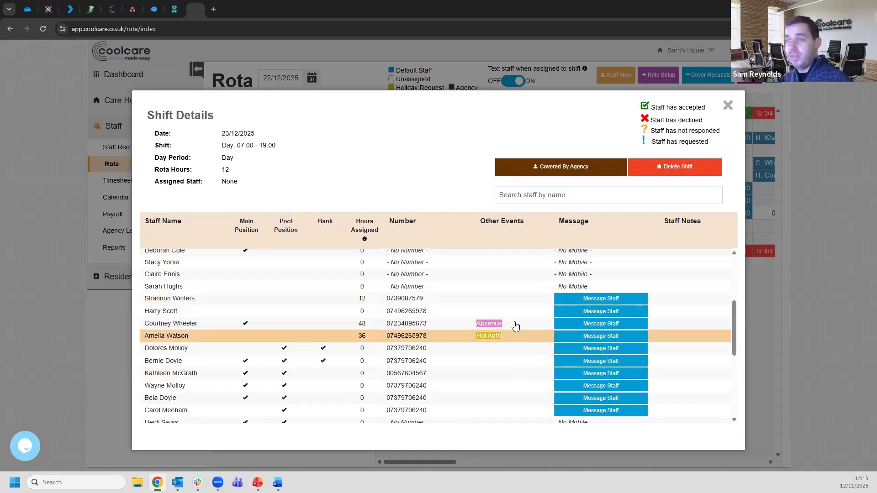
pyautogui.click(593, 314)
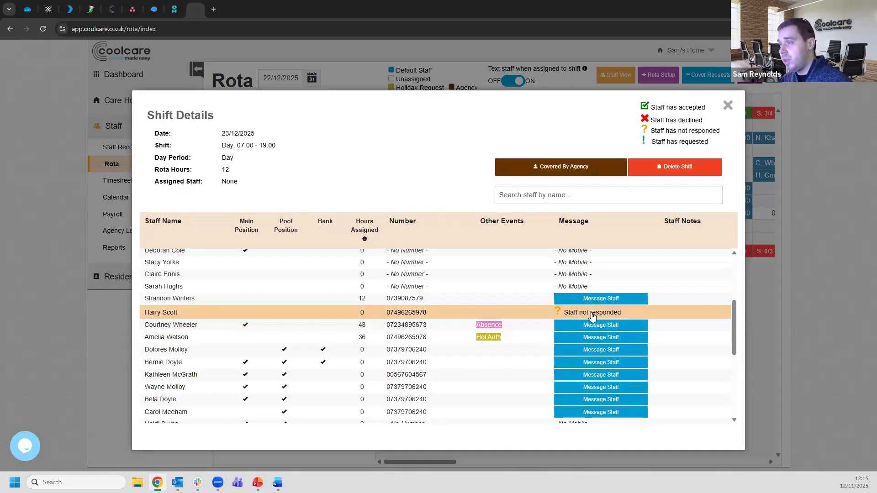
pyautogui.click(580, 344)
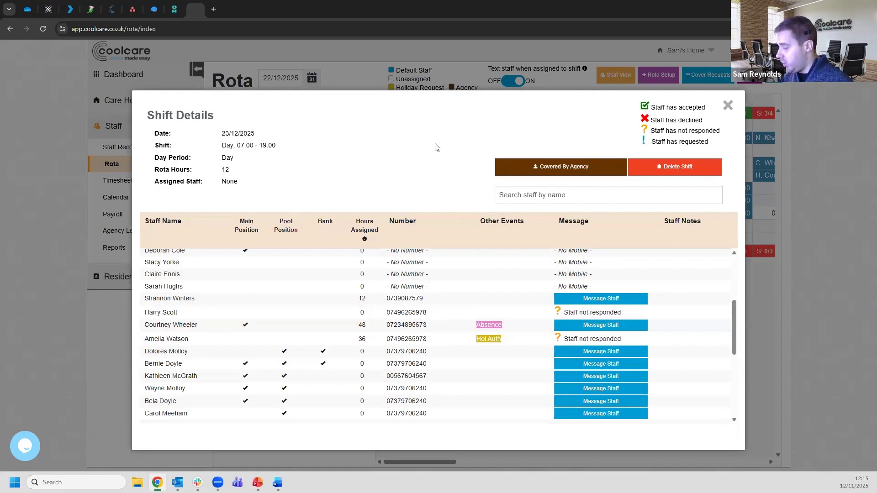
pyautogui.click(728, 105)
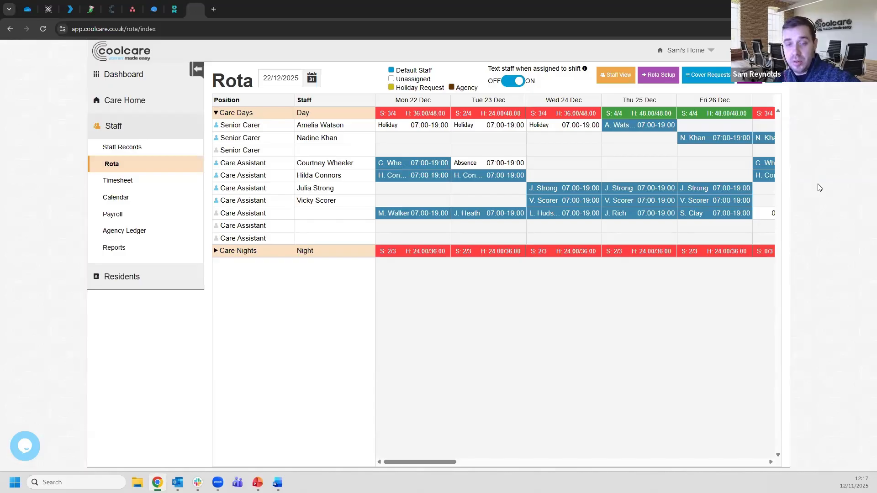
# Reload the rota and set its start date back to 22/12/2025.
pyautogui.click(124, 167)
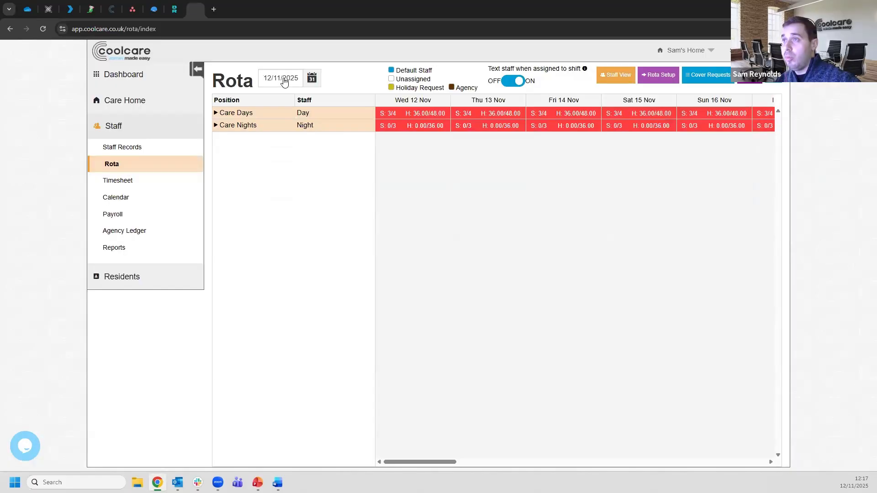
pyautogui.click(286, 80)
pyautogui.click(367, 95)
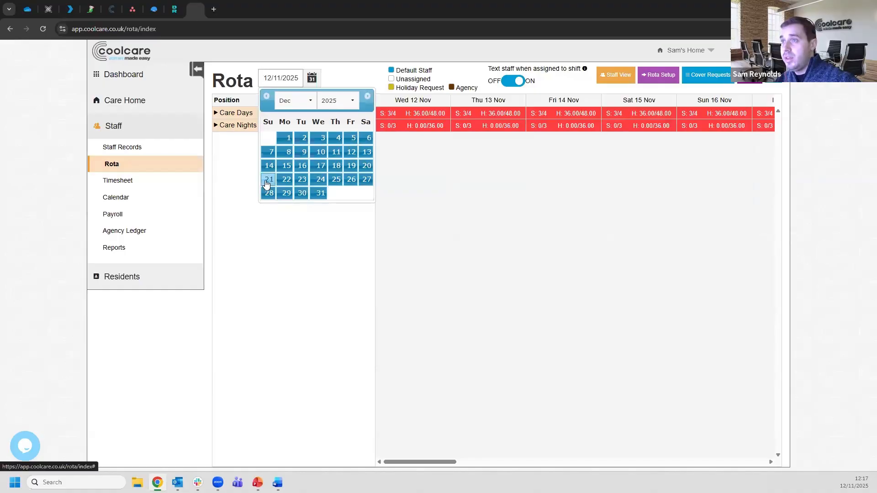
pyautogui.click(286, 179)
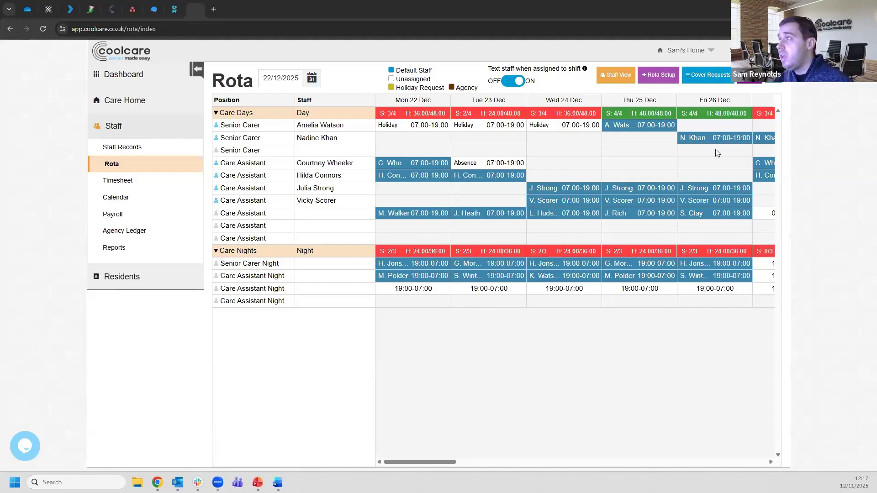
# Open the rota's cover requests and check the response summary for the 23/12/2025 Care Days shift.
pyautogui.click(707, 81)
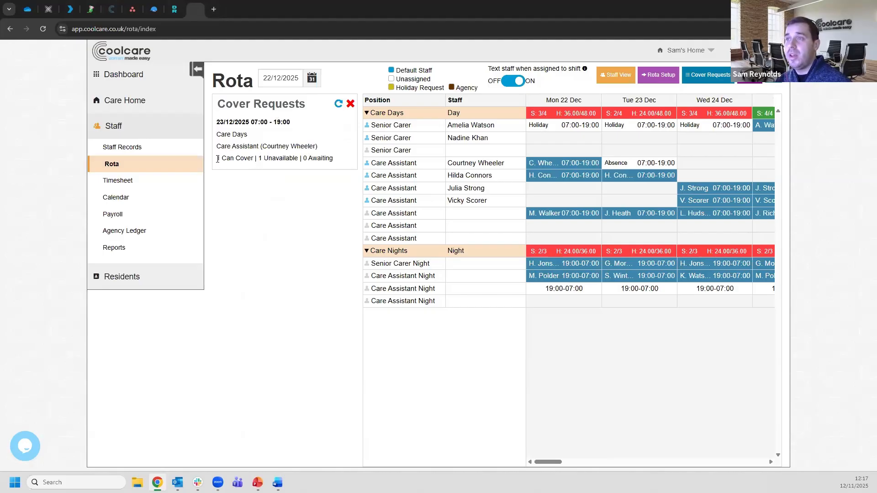
pyautogui.moveTo(217, 162); pyautogui.dragTo(338, 163)
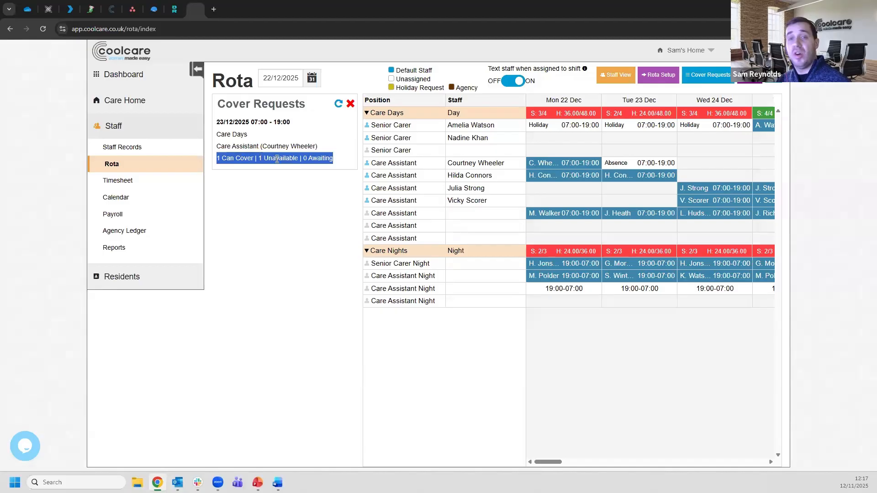
pyautogui.click(315, 158)
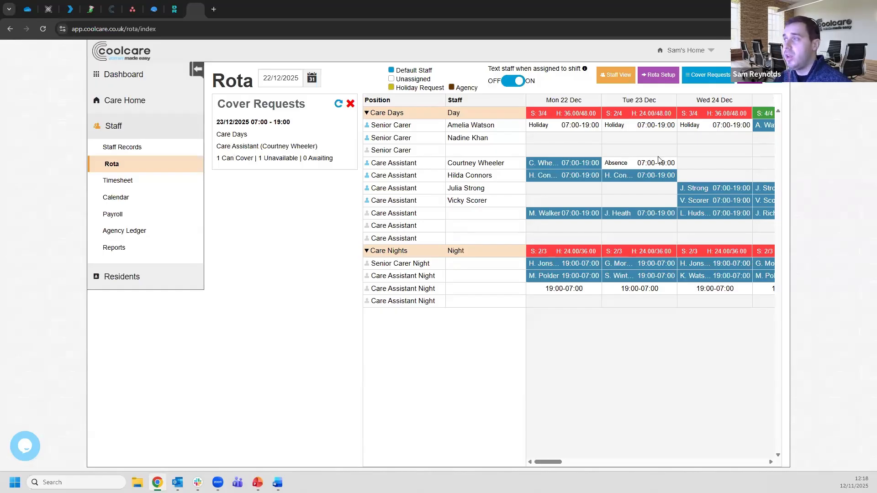
# Assign the staff member who accepted the cover request to the 23/12/2025 07:00-19:00 care assistant shift, then refresh and close the cover requests.
pyautogui.click(639, 165)
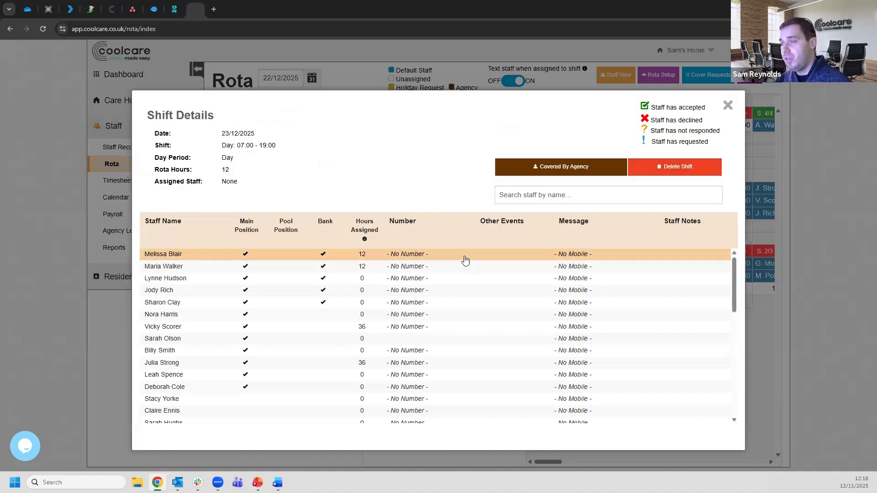
pyautogui.scroll(-3, 464, 261)
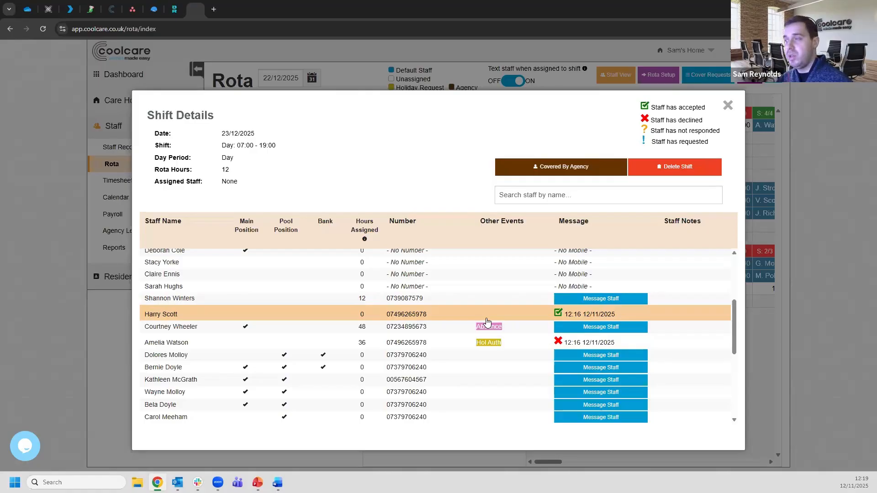
pyautogui.click(445, 318)
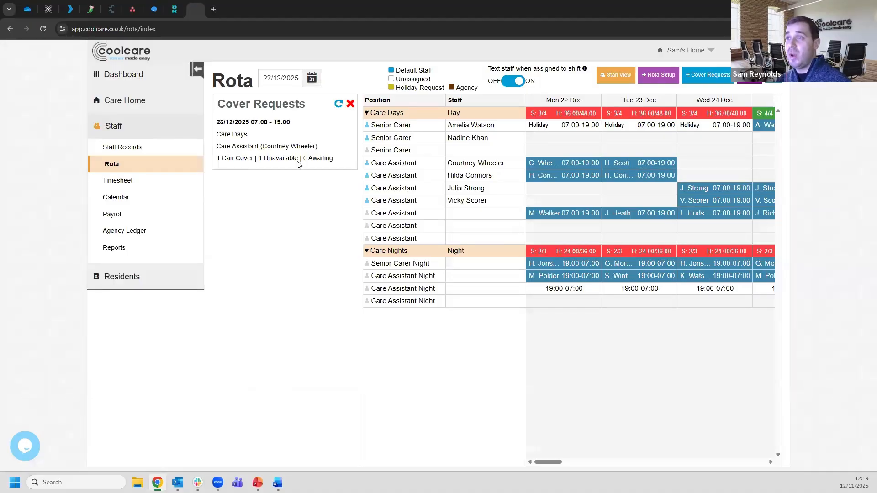
pyautogui.click(338, 104)
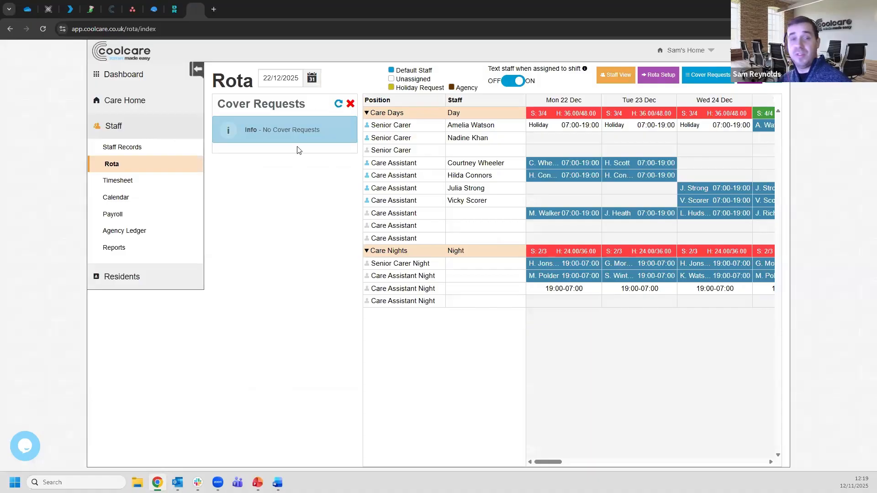
pyautogui.click(349, 105)
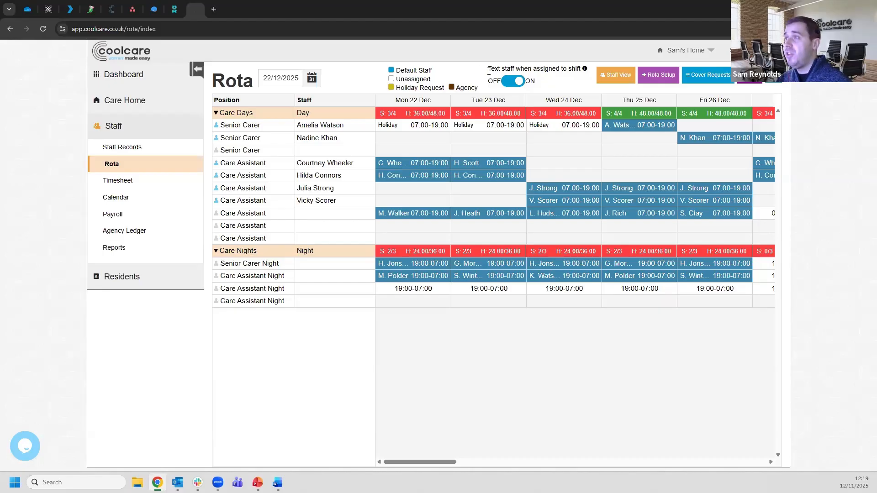
pyautogui.moveTo(499, 71); pyautogui.dragTo(583, 70)
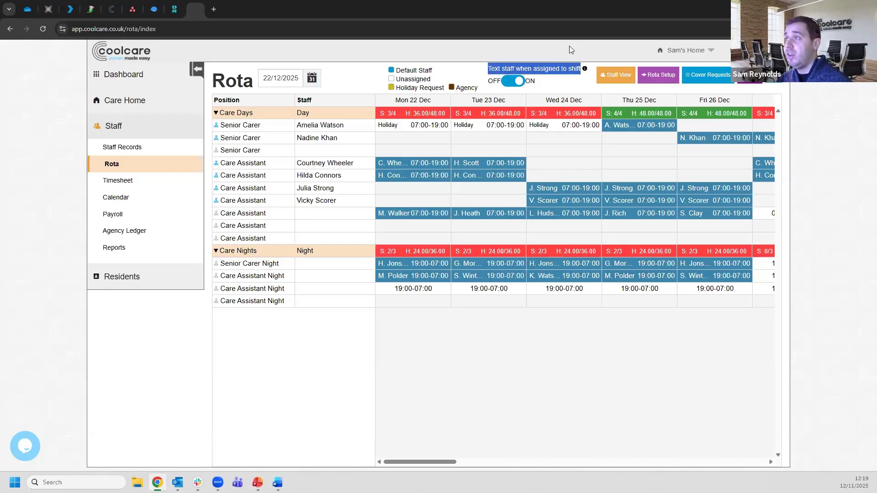
pyautogui.click(568, 46)
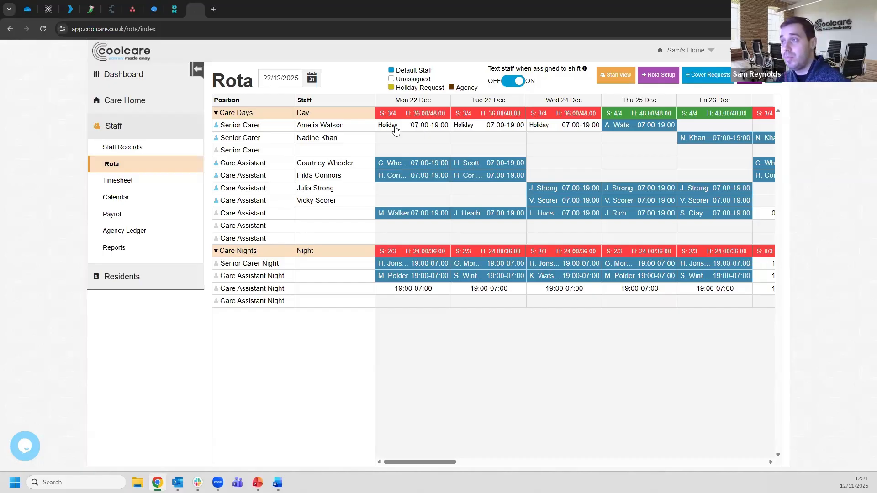
# Check the deletion option in the details of the unassigned 22/12/2025 senior carer shift and the newly covered 23/12/2025 care assistant shift.
pyautogui.click(427, 132)
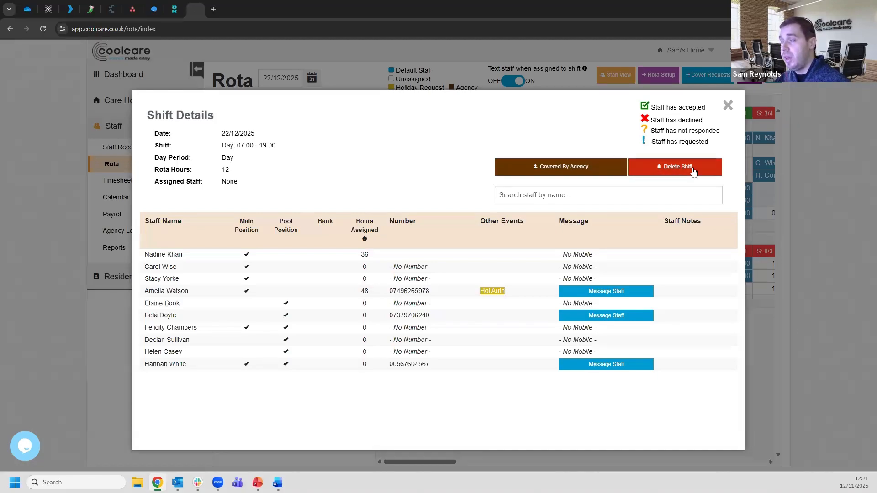
pyautogui.click(727, 106)
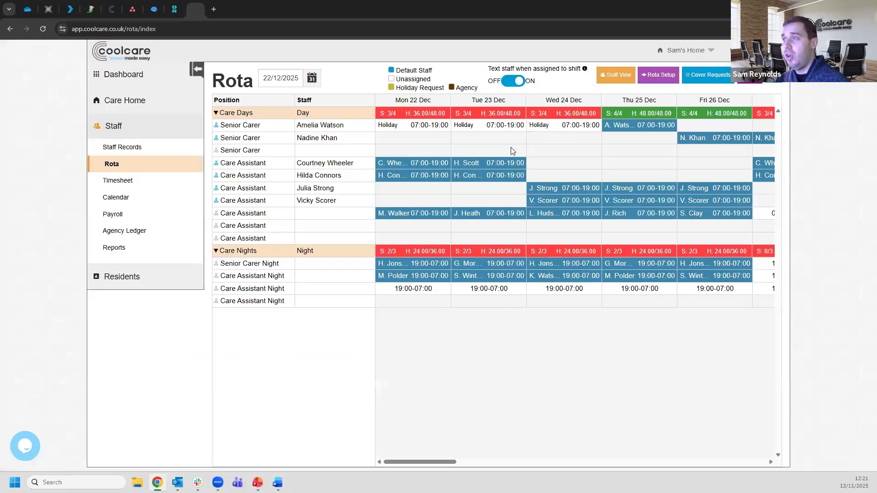
pyautogui.click(502, 168)
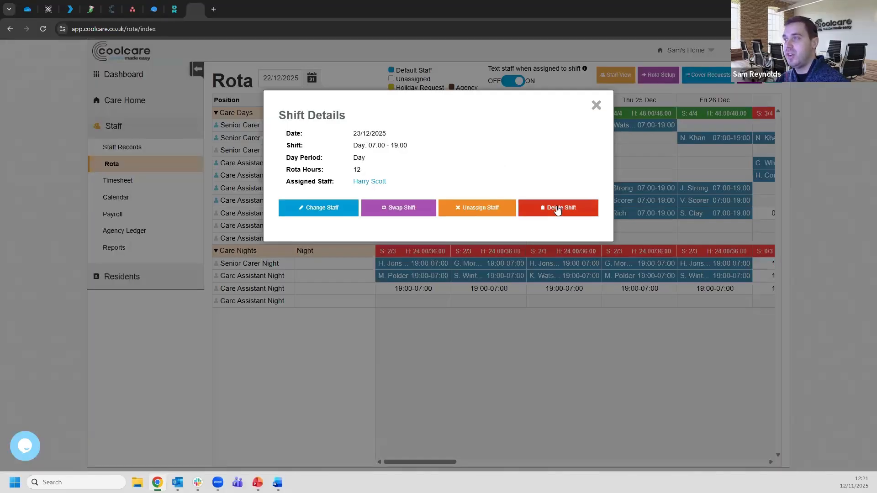
pyautogui.click(596, 106)
# Delete the unassigned 22/12/2025 07:00-19:00 Senior Carer shift, reading the note about the rolling shift pattern before confirming.
pyautogui.click(422, 130)
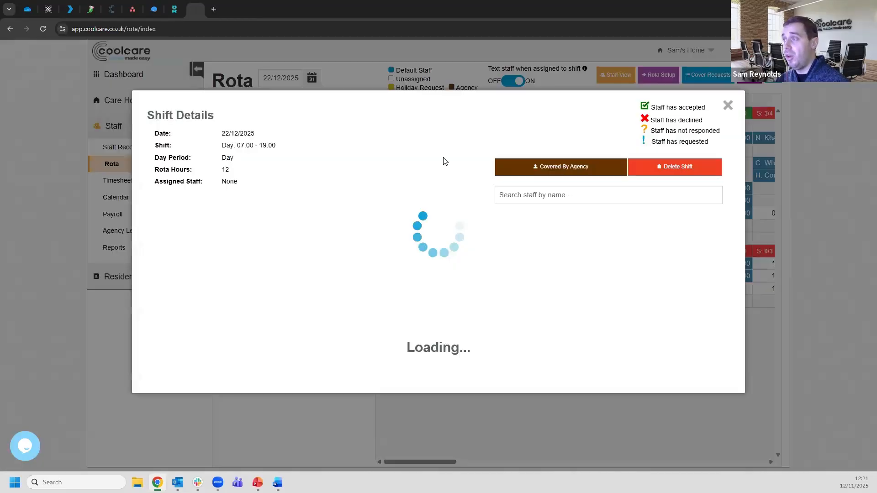
pyautogui.click(665, 168)
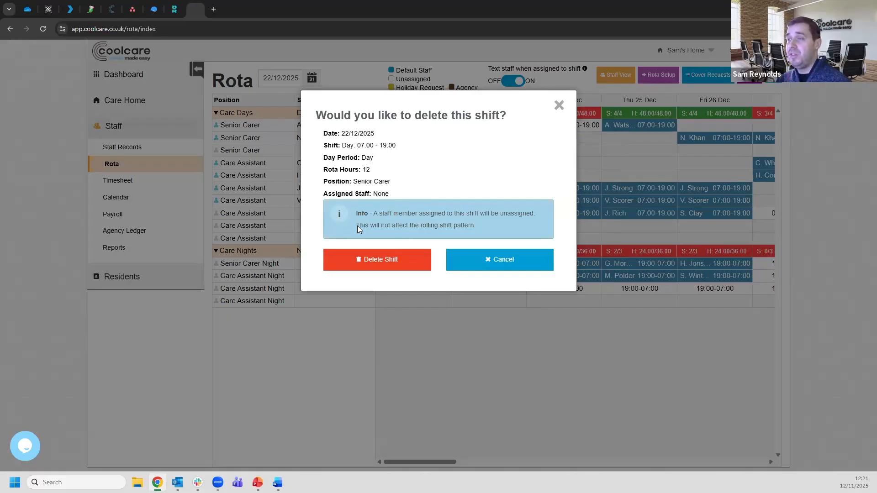
pyautogui.moveTo(357, 225)
pyautogui.mouseDown()
pyautogui.moveTo(477, 228)
pyautogui.moveTo(357, 213)
pyautogui.moveTo(357, 225)
pyautogui.mouseUp()
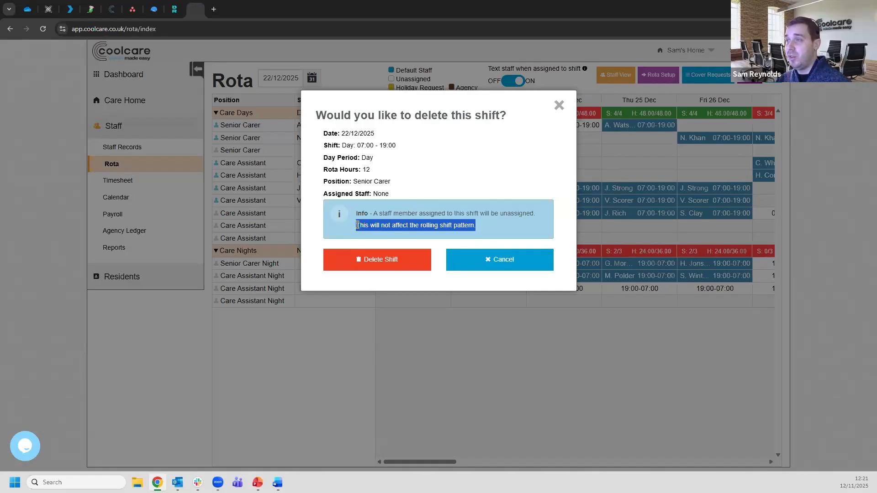
pyautogui.click(386, 227)
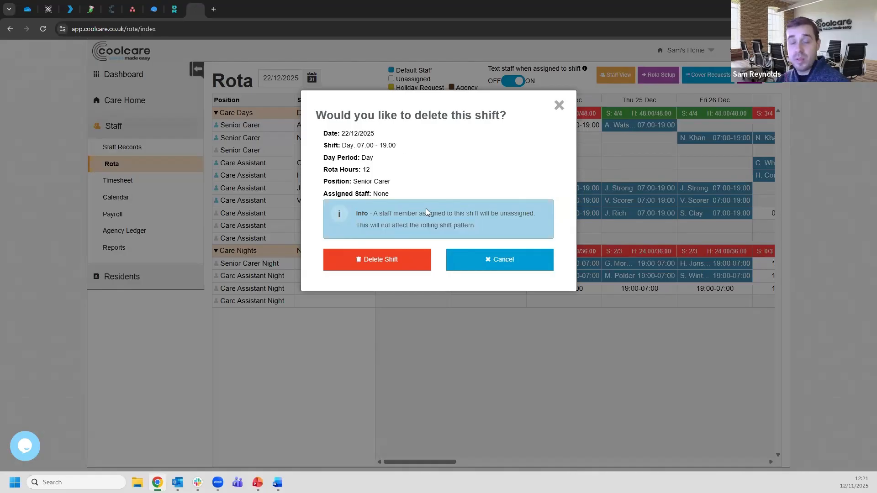
pyautogui.click(403, 260)
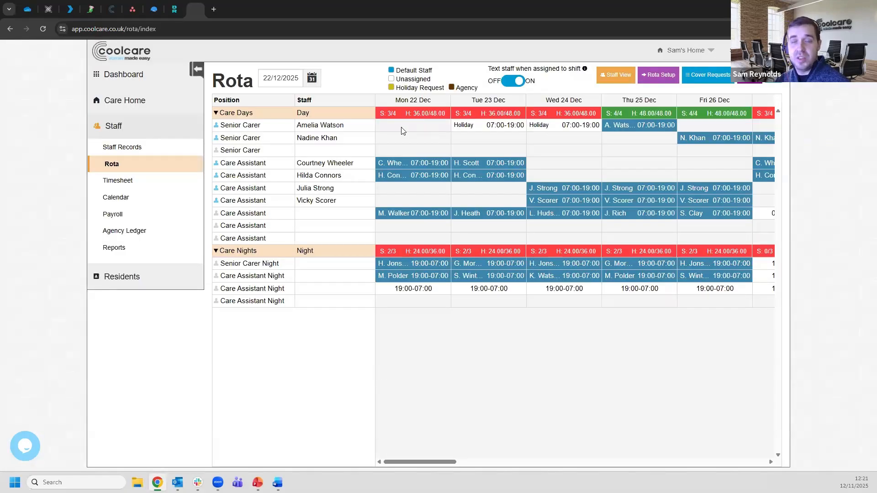
# Add an Ad-hoc Day shift from 08:00 to 20:00 in the first Senior Carer row on 22/12/2025 and assign the third-listed staff member.
pyautogui.click(409, 130)
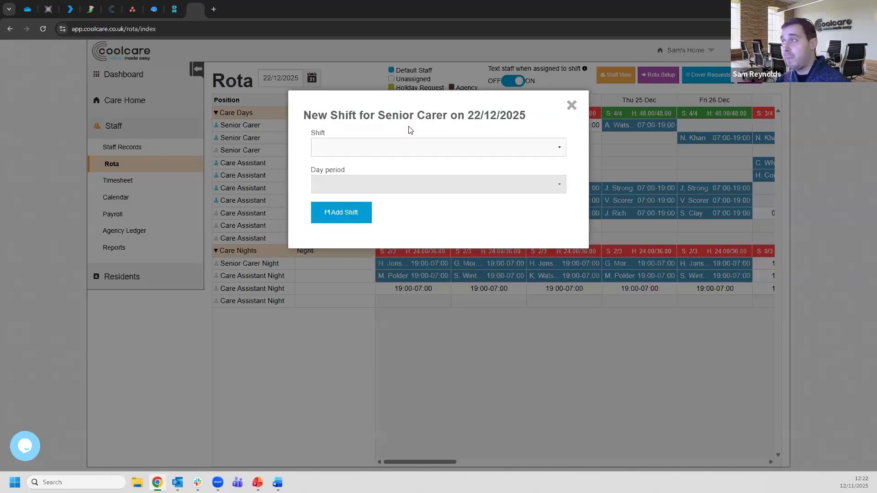
pyautogui.click(396, 149)
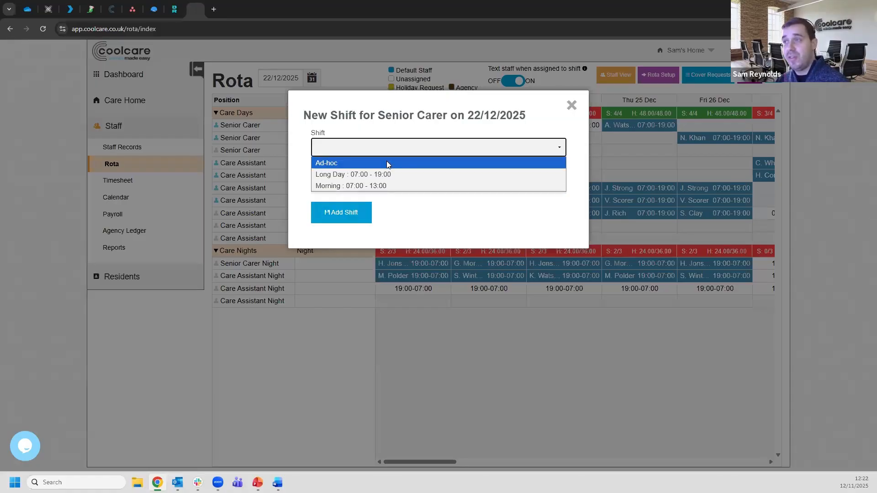
pyautogui.click(386, 163)
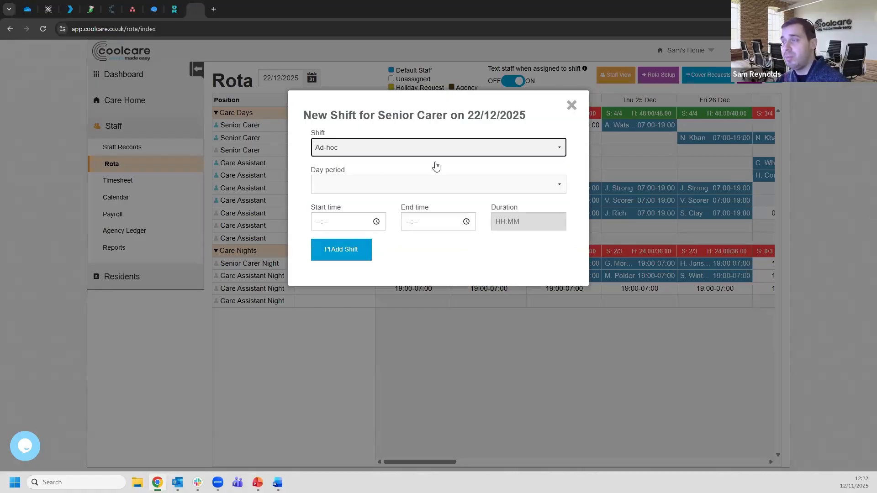
pyautogui.click(358, 190)
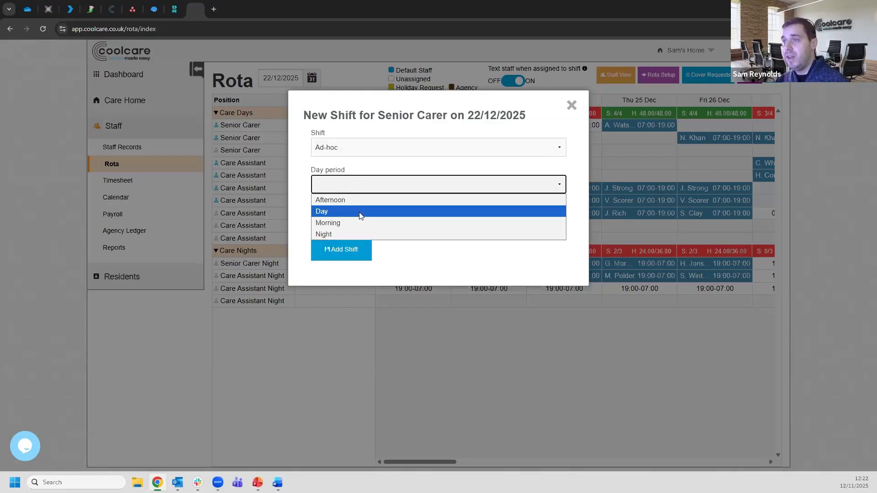
pyautogui.click(359, 212)
pyautogui.click(319, 223)
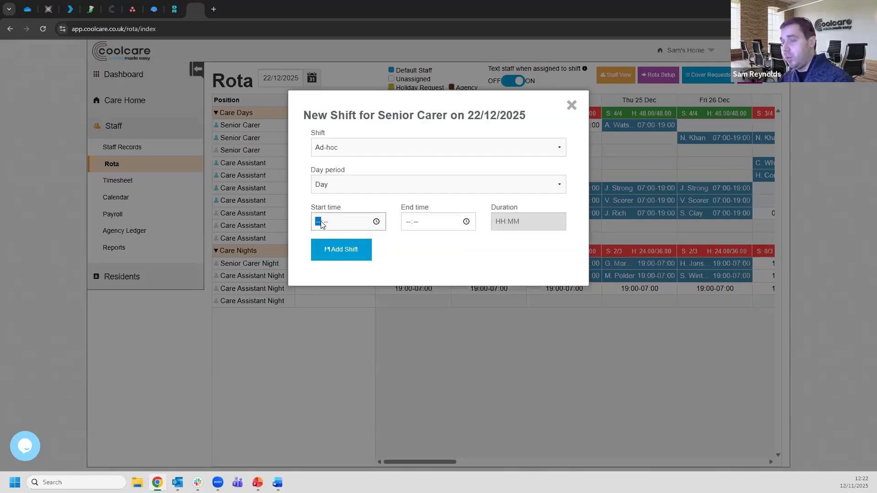
pyautogui.write('0800')
pyautogui.press('Tab')
pyautogui.press('Tab')
pyautogui.write('2000')
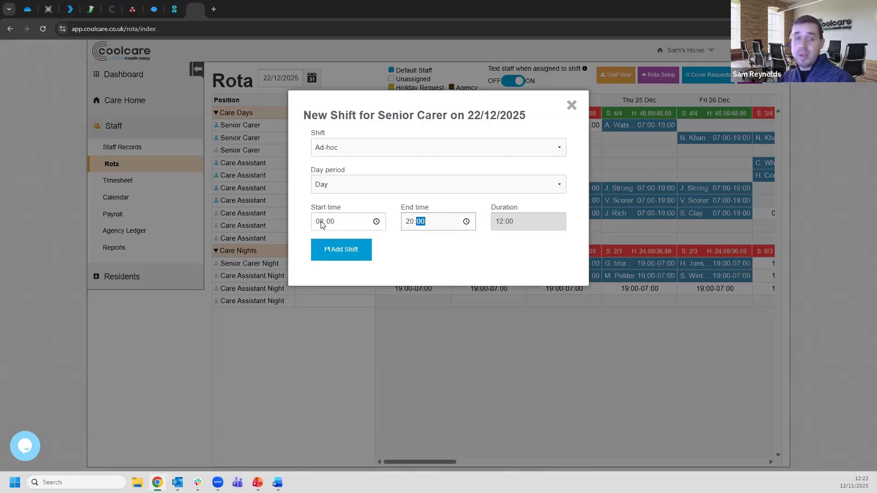
pyautogui.click(362, 255)
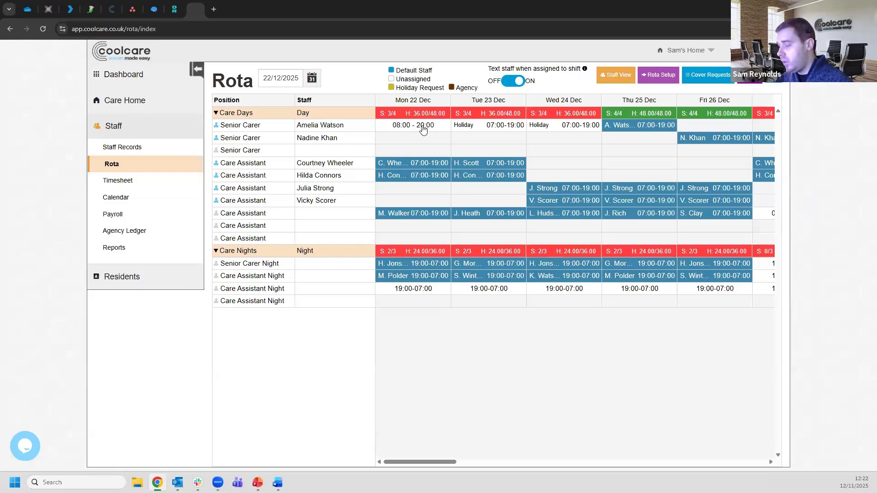
pyautogui.click(407, 130)
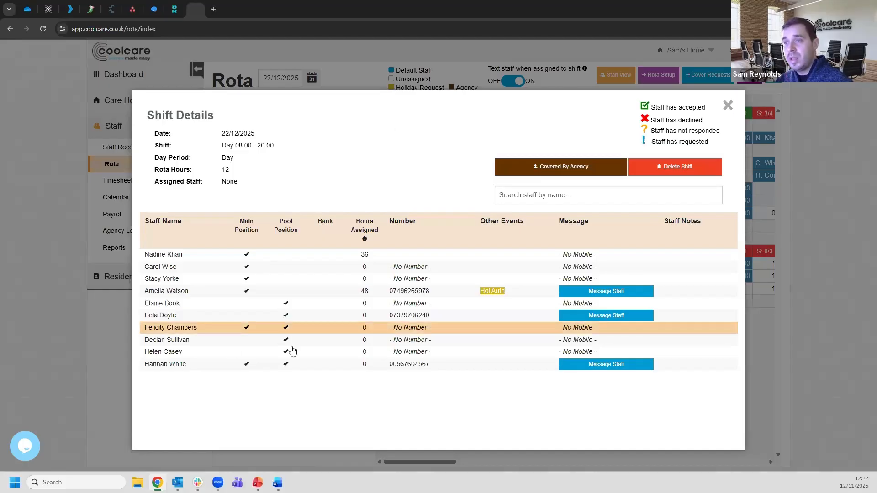
pyautogui.click(280, 279)
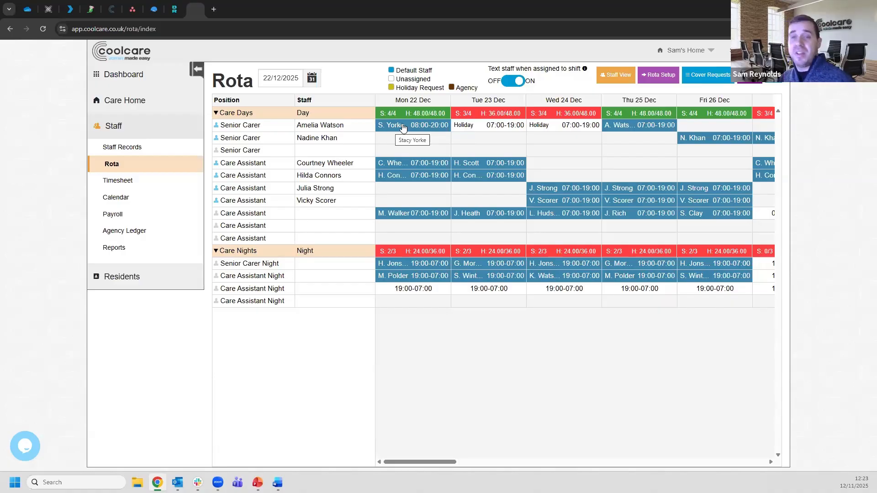
# Delete the unassigned 24/12/2025 07:00-19:00 Senior Carer shift left by the holiday.
pyautogui.click(553, 130)
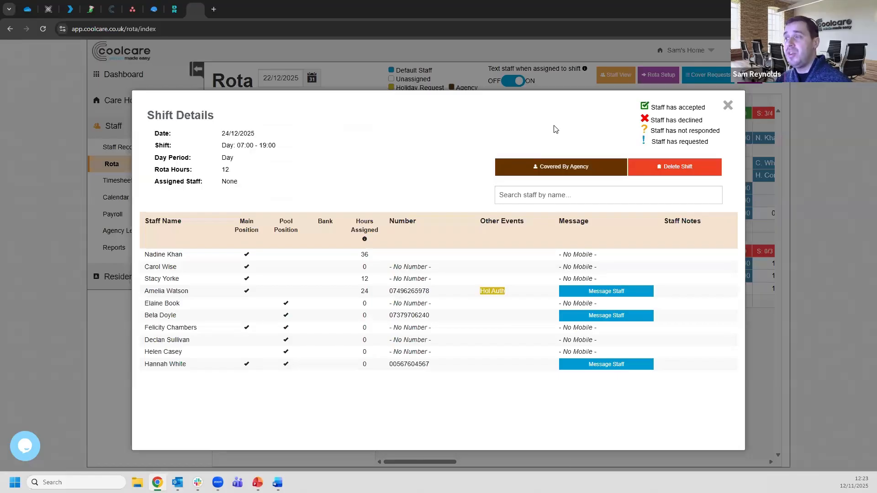
pyautogui.click(663, 170)
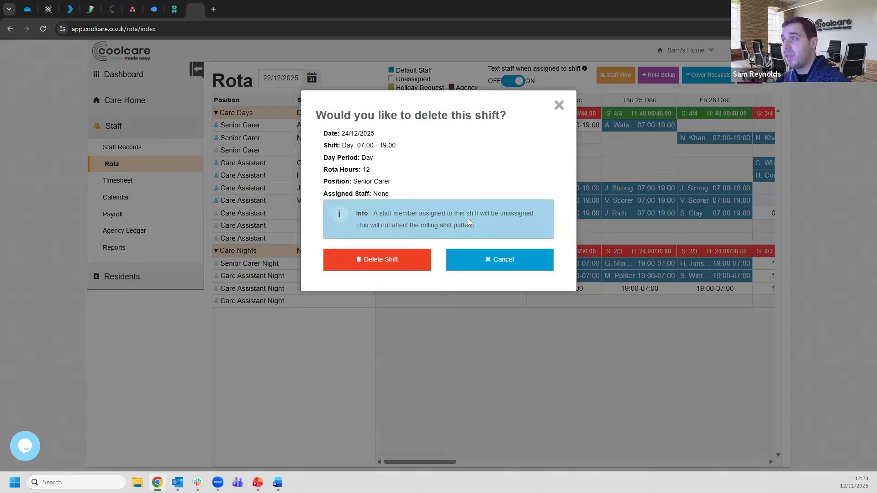
pyautogui.click(412, 260)
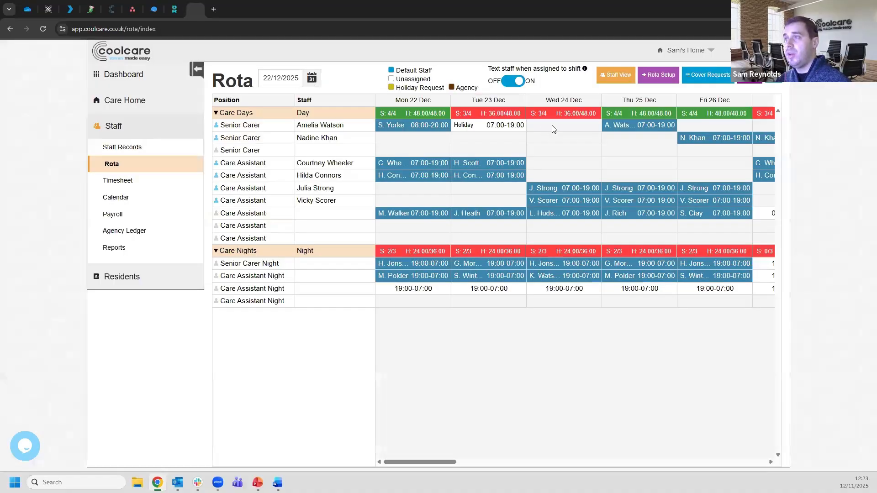
# Add an Ad-hoc Day shift from 07:00 to 12:00 in the first Senior Carer row on 24/12/2025.
pyautogui.click(554, 129)
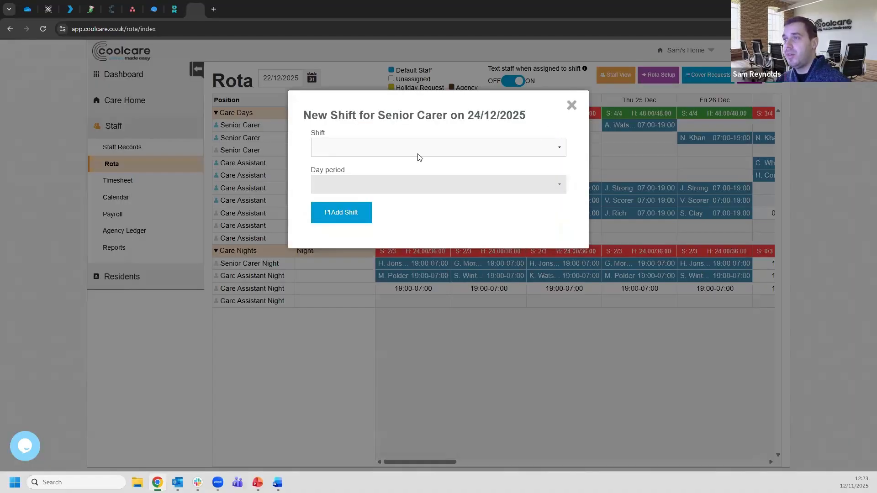
pyautogui.click(385, 151)
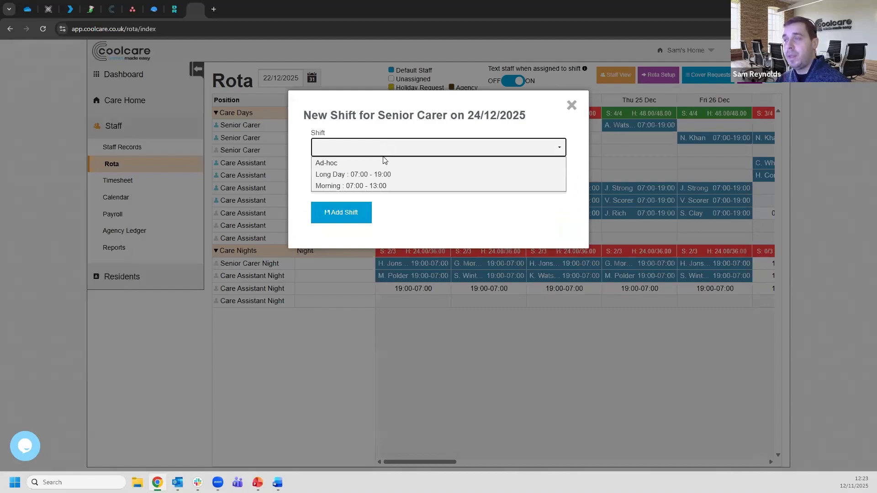
pyautogui.click(385, 164)
pyautogui.click(345, 185)
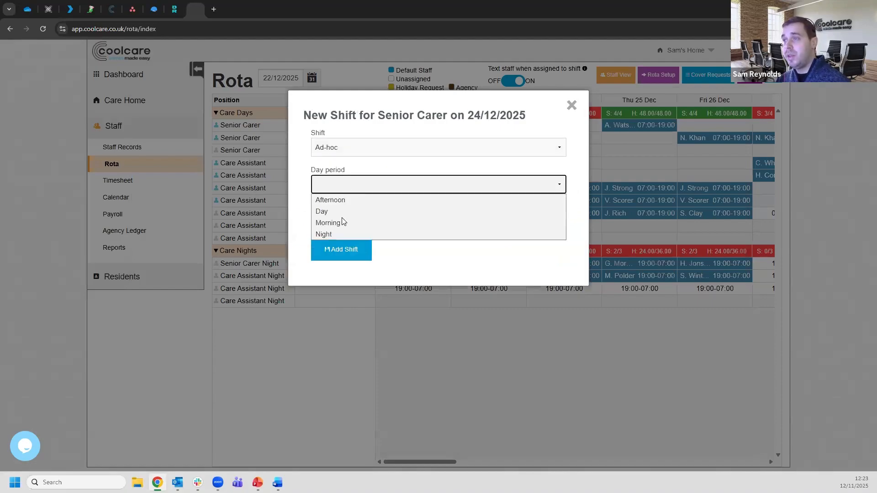
pyautogui.click(333, 211)
pyautogui.click(320, 227)
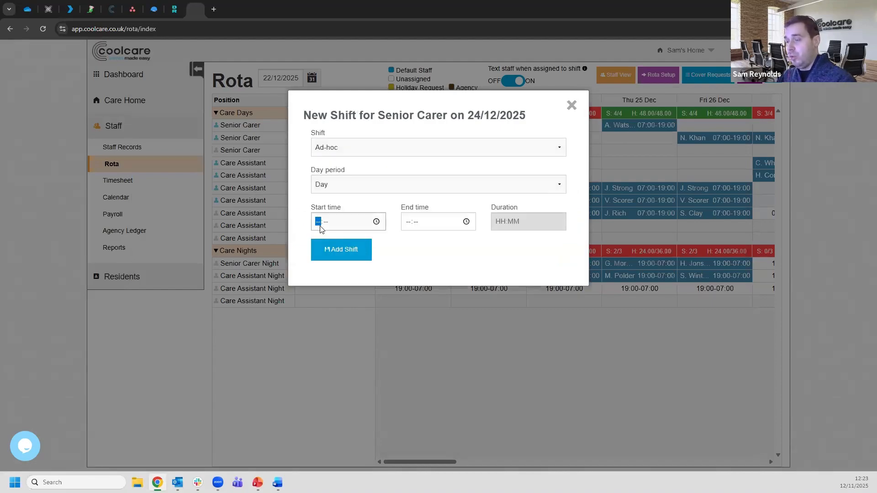
pyautogui.write('0700')
pyautogui.press('Tab')
pyautogui.write('1200')
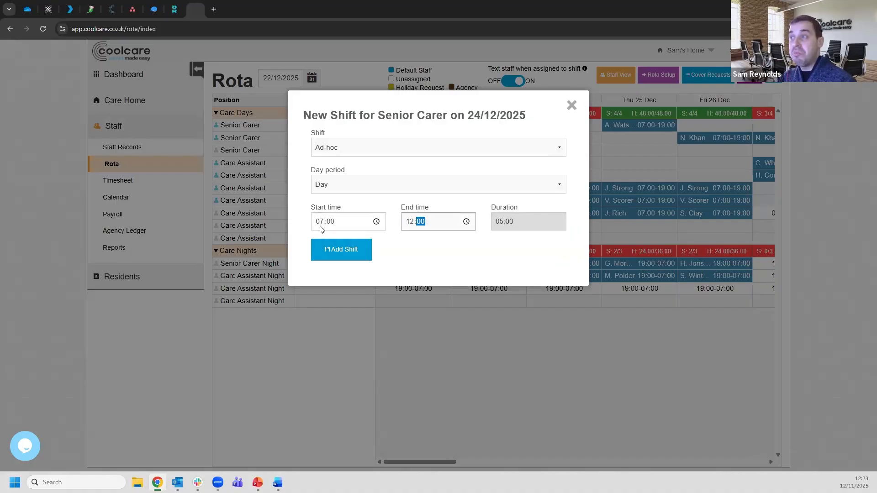
pyautogui.click(349, 250)
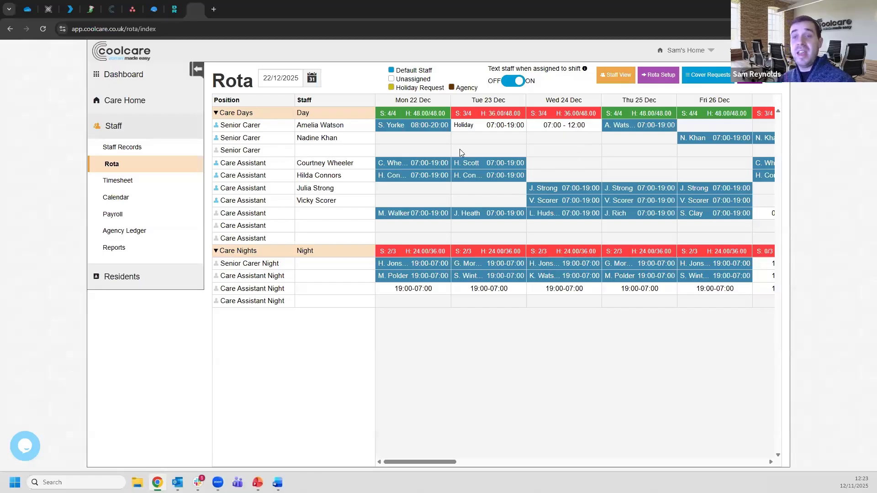
# Add an Ad-hoc Day shift from 12:00 to 19:00 in the third Senior Carer row on 24/12/2025.
pyautogui.click(567, 154)
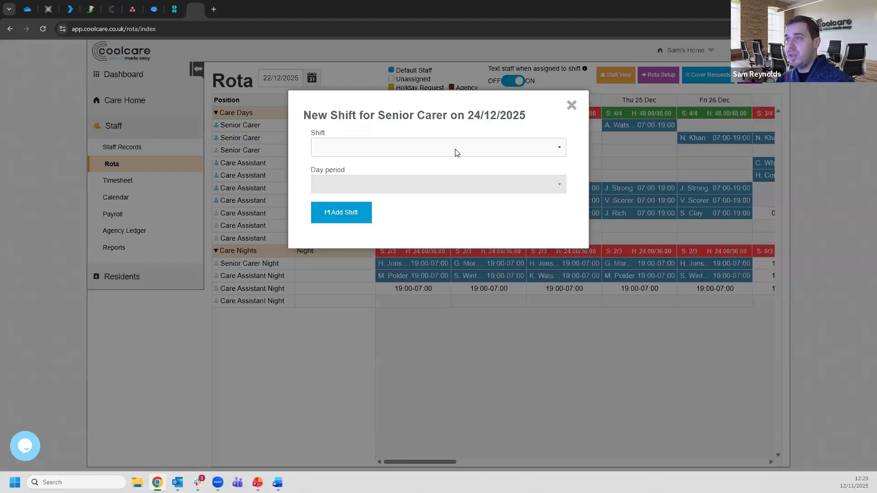
pyautogui.click(430, 149)
pyautogui.click(400, 160)
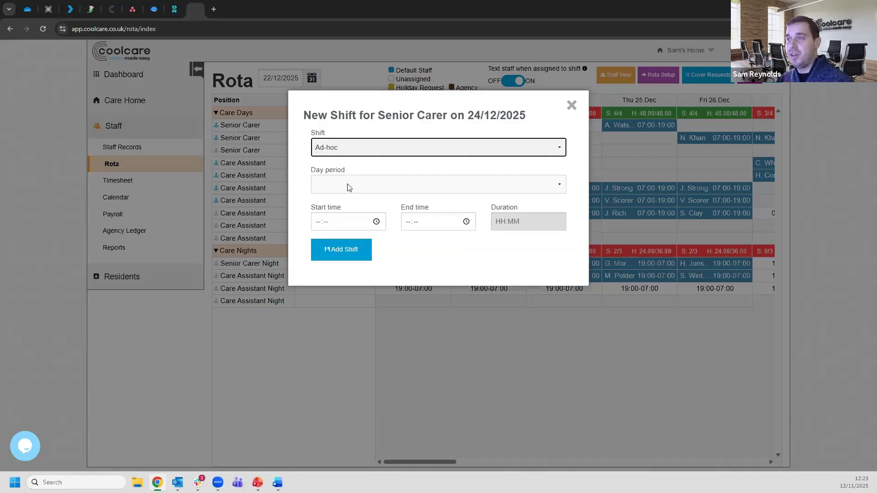
pyautogui.click(347, 187)
pyautogui.click(346, 209)
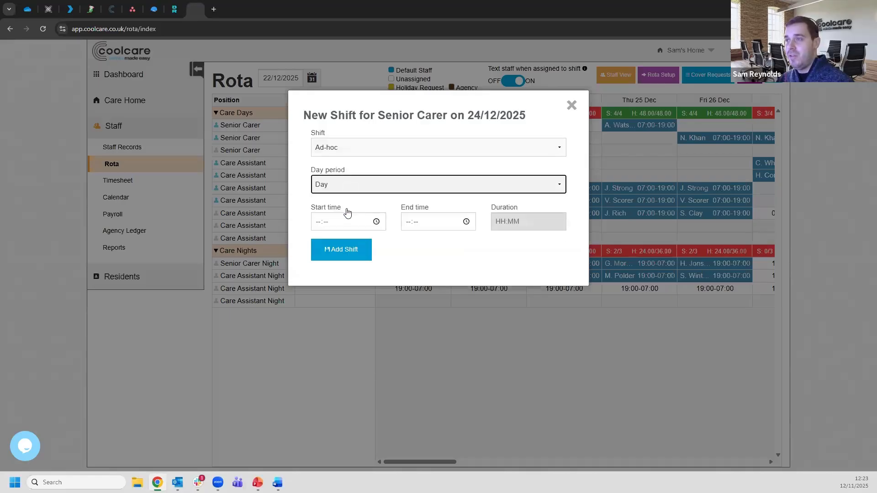
pyautogui.click(316, 224)
pyautogui.write('1200')
pyautogui.press('Tab')
pyautogui.write('19:')
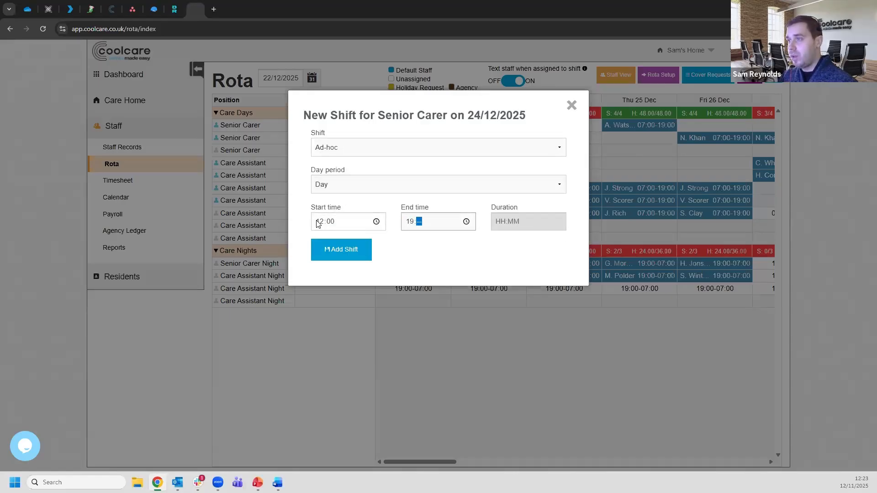
pyautogui.write('00')
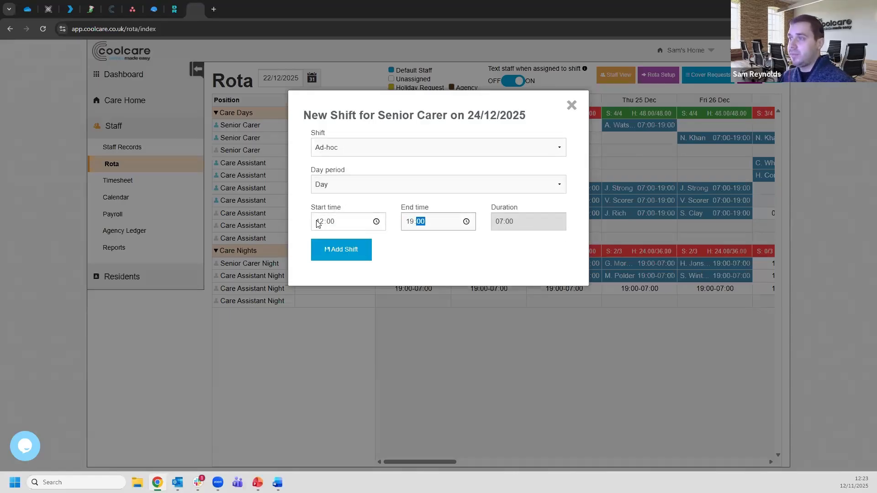
pyautogui.click(350, 252)
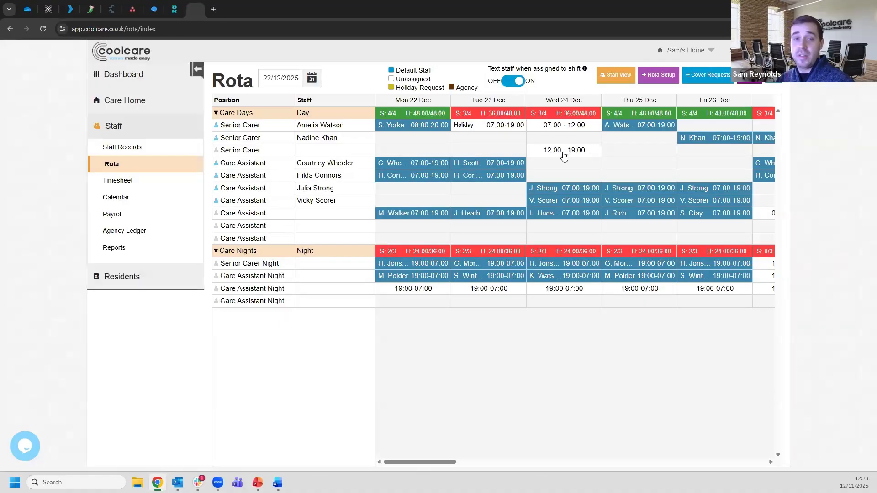
# Assign the second-listed staff member to the 24/12/2025 07:00-12:00 Senior Carer shift and the third-listed to the 12:00-19:00 shift.
pyautogui.click(571, 128)
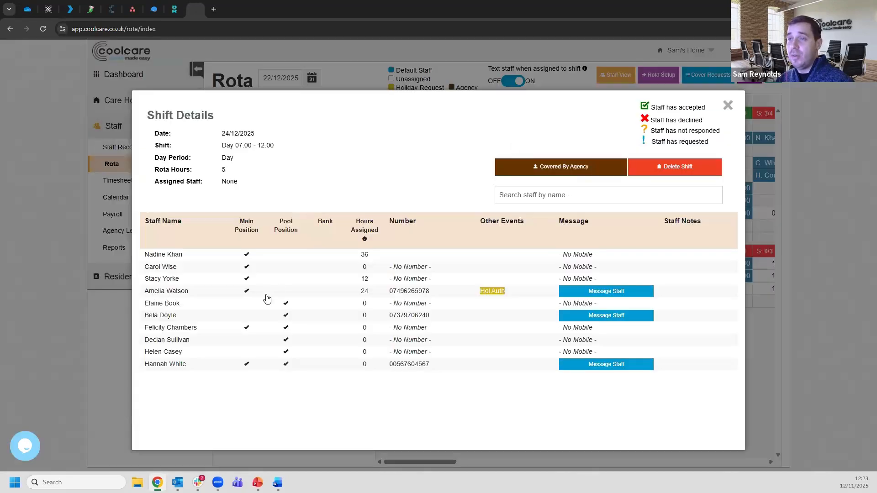
pyautogui.click(546, 174)
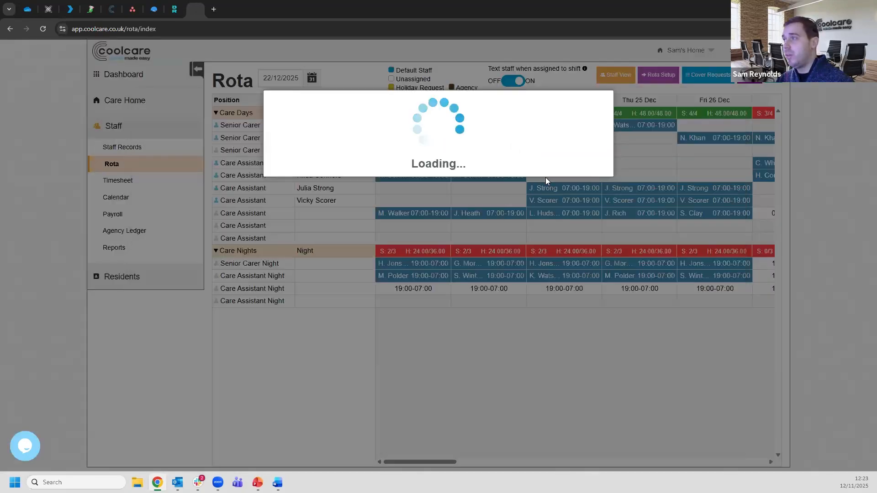
pyautogui.click(561, 153)
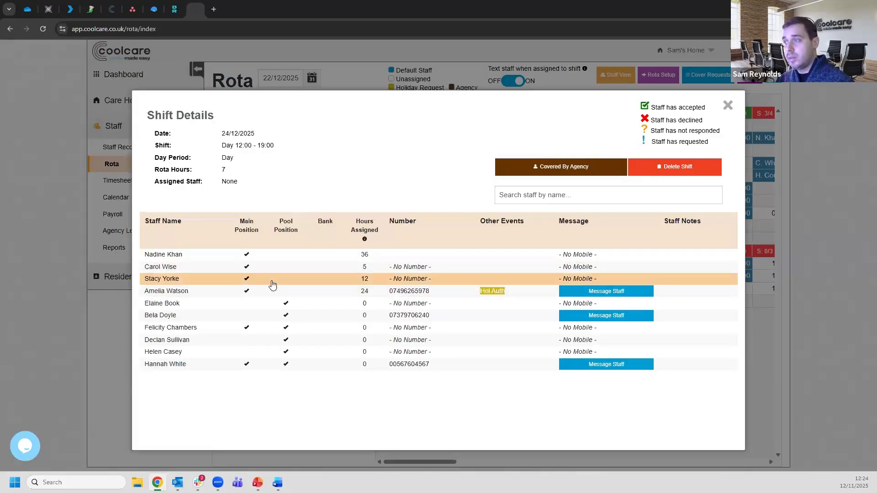
pyautogui.click(294, 275)
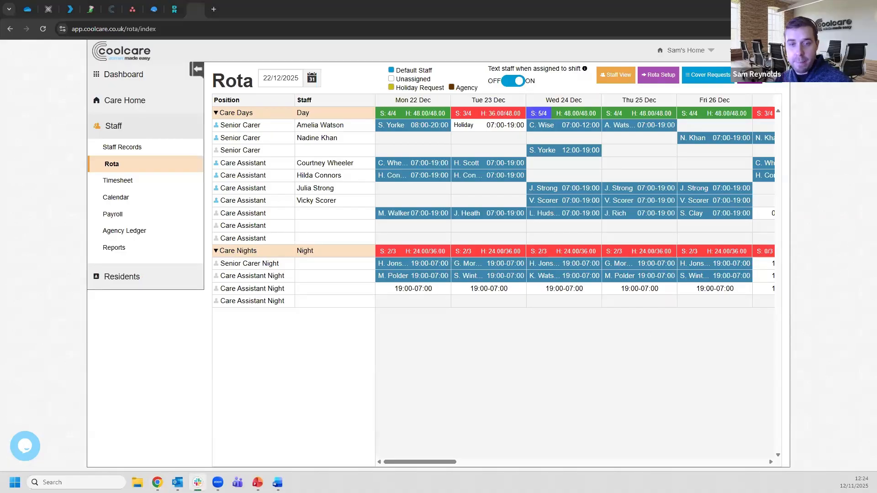
pyautogui.hotkey('alt', 'Tab')
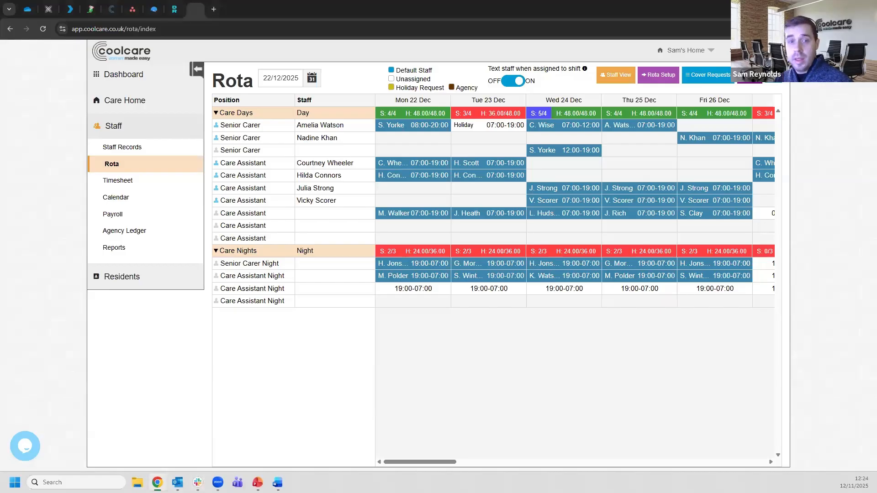
pyautogui.hotkey('alt', 'Tab')
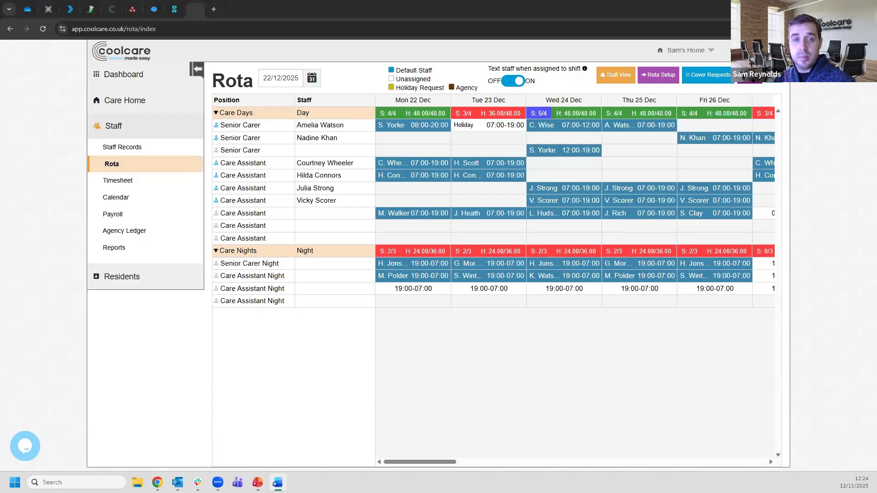
pyautogui.hotkey('alt', 'Tab')
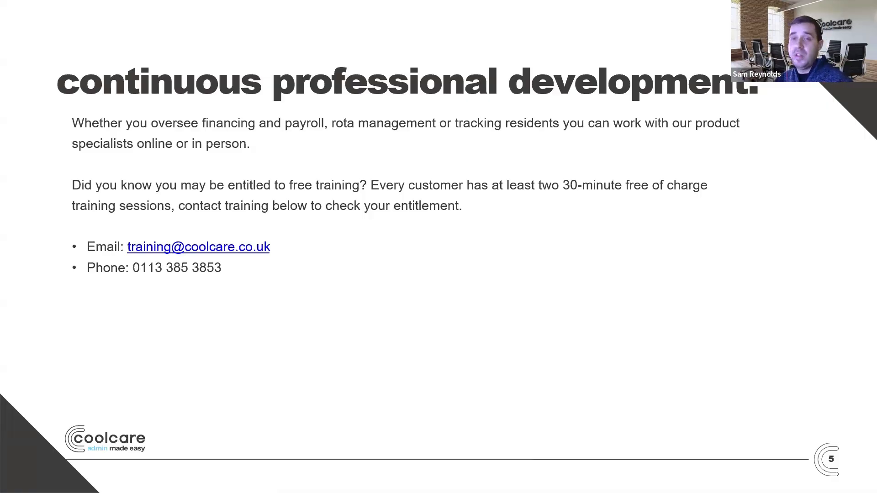
pyautogui.click(296, 370)
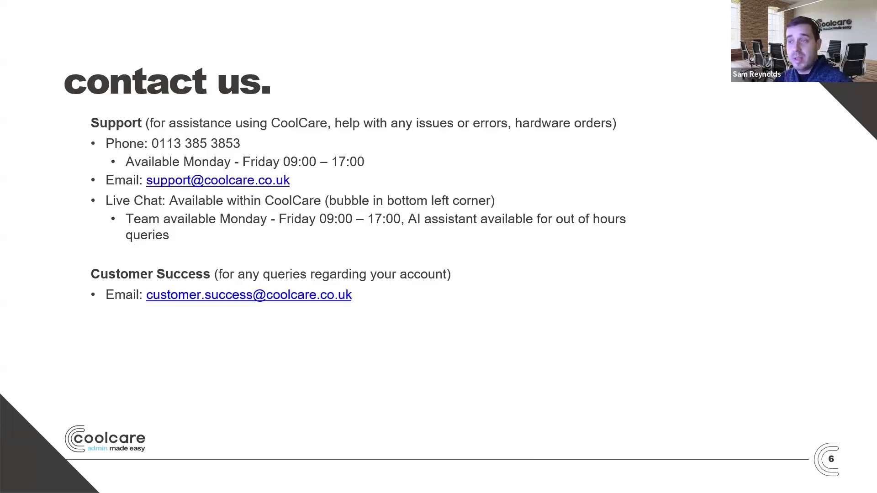
pyautogui.press('Right')
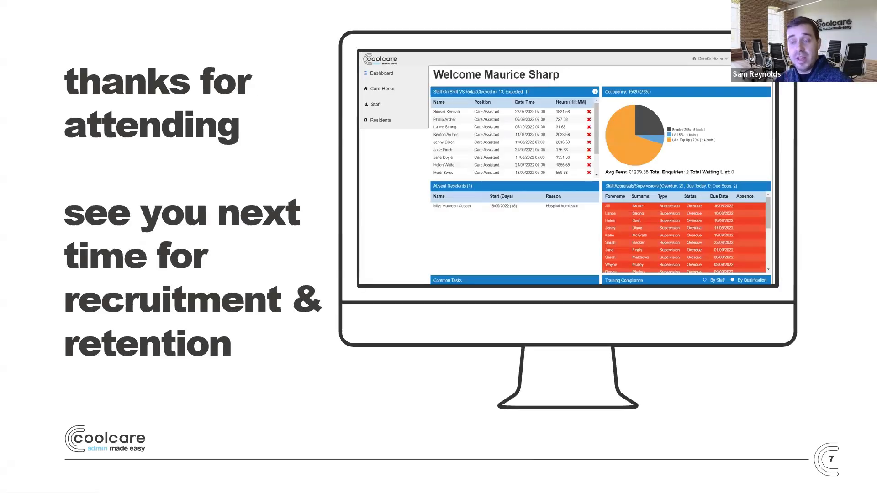